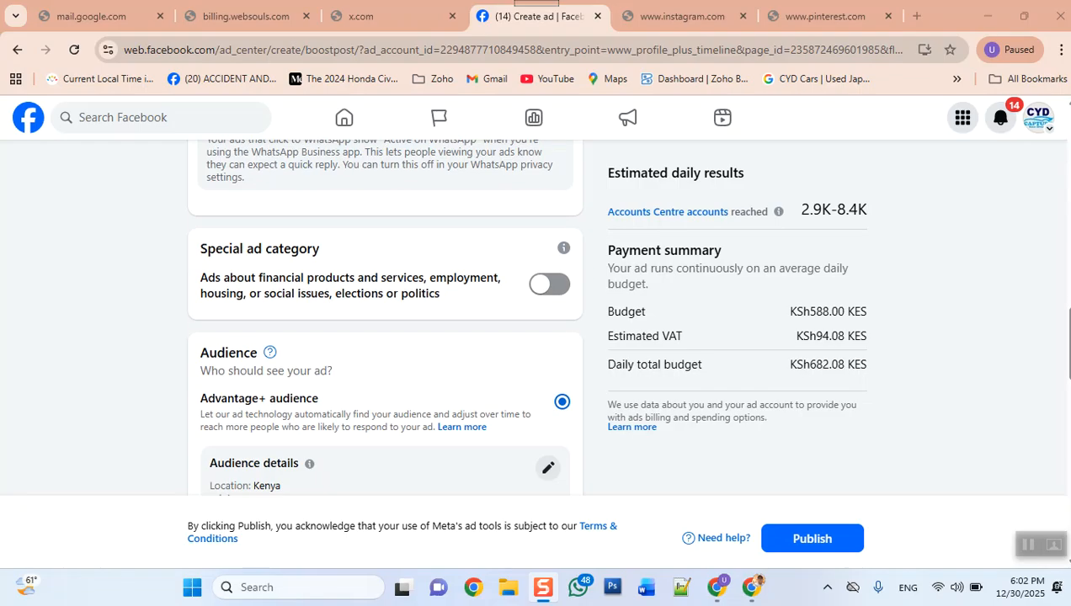
Turn off the automatic message destination for the ad
scroll(383, 316, "up", 3)
scroll(383, 316, "up", 1)
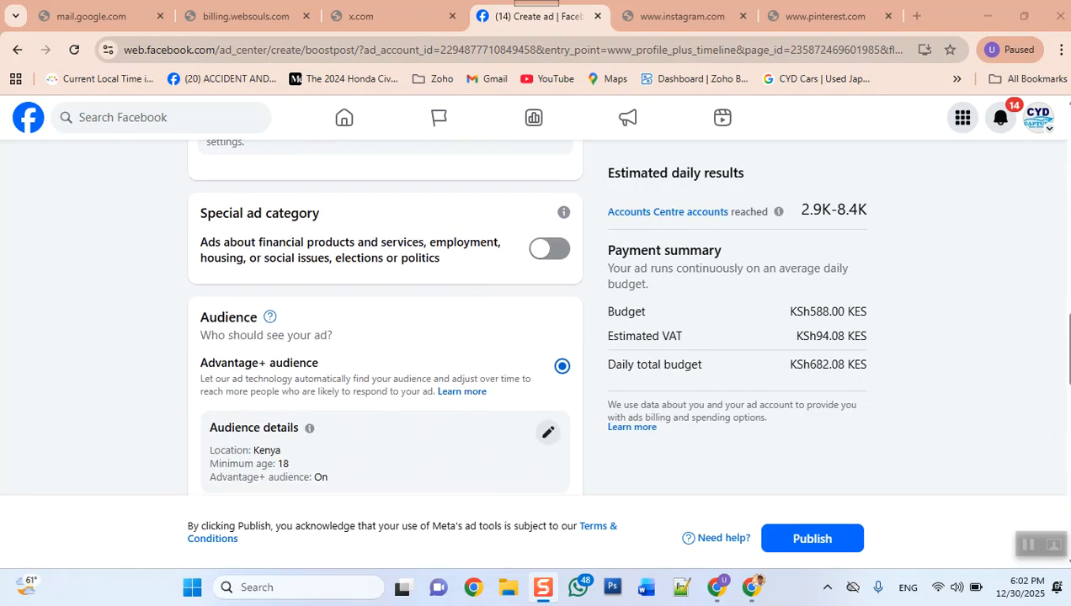
scroll(384, 316, "up", 3)
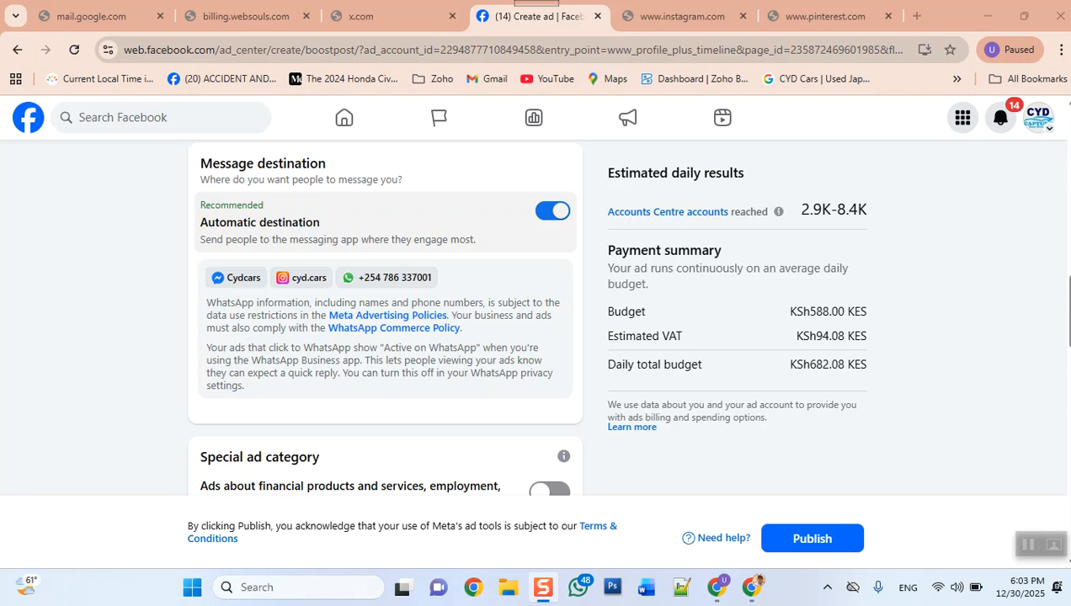
left_click(552, 211)
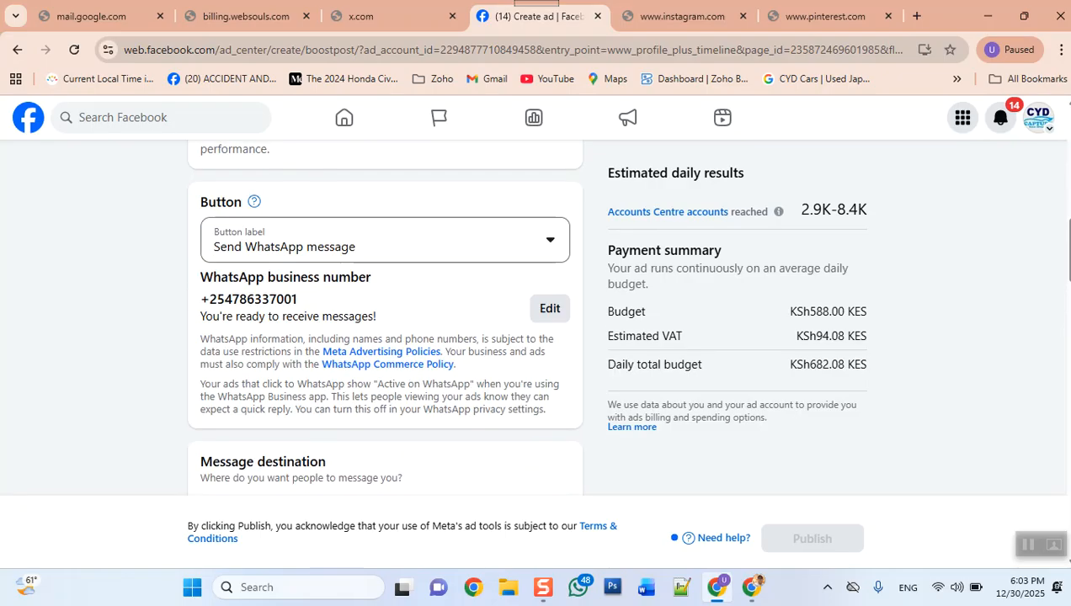
Review the manual message destinations, special ad category and audience settings of the ad
scroll(674, 537, "down", 4)
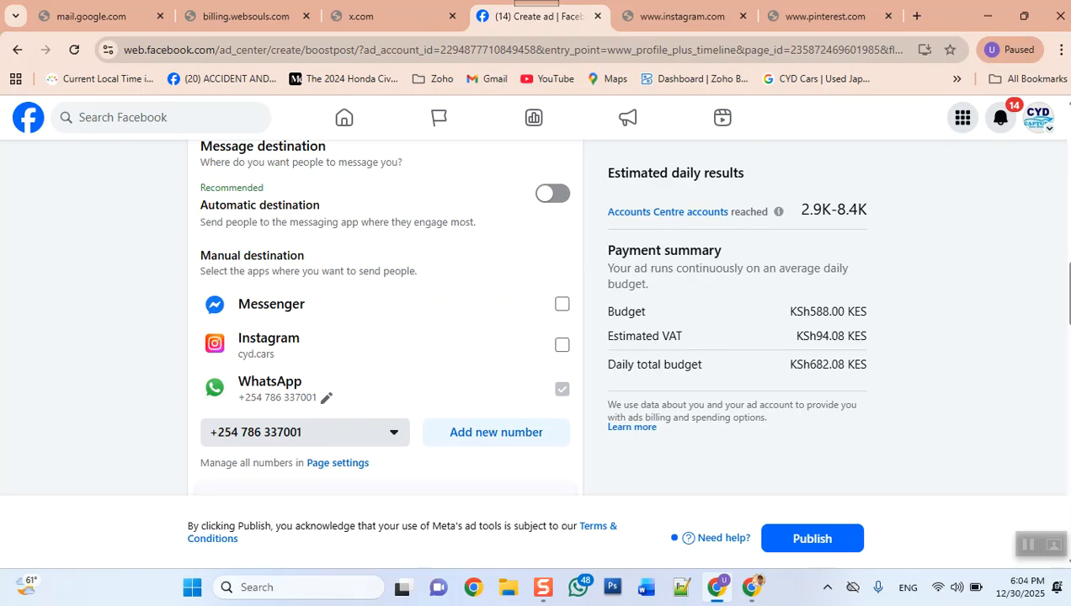
scroll(383, 320, "down", 5)
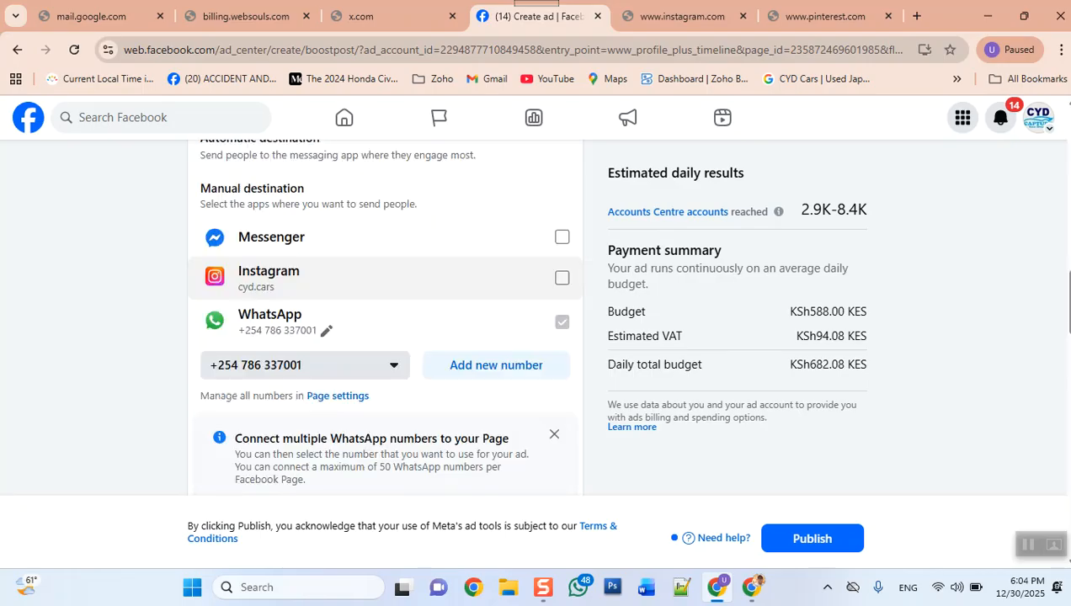
scroll(383, 320, "up", 2)
scroll(383, 311, "down", 2)
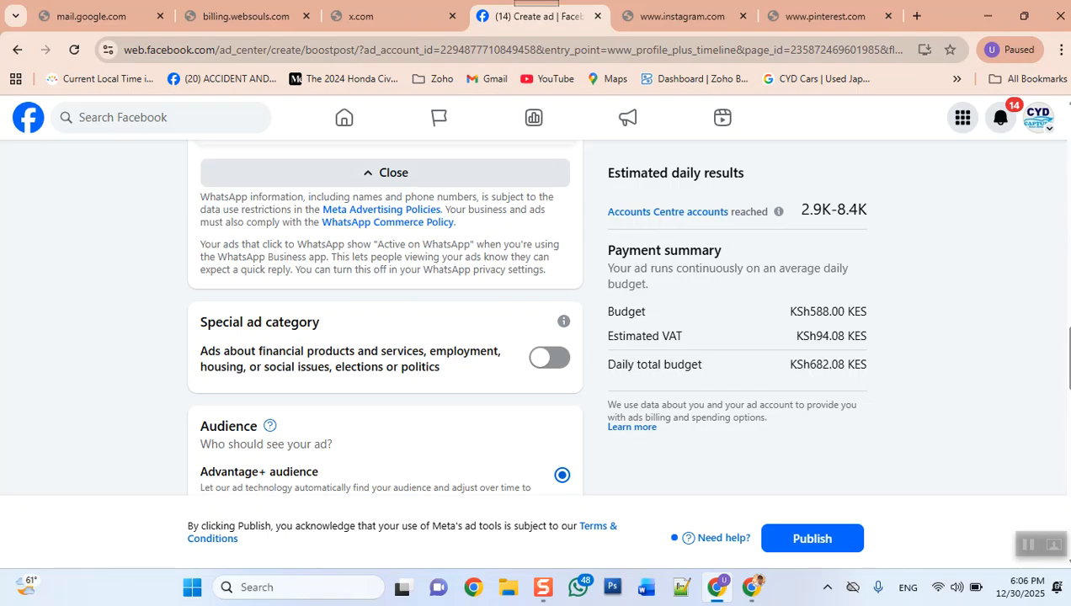
scroll(384, 320, "down", 1)
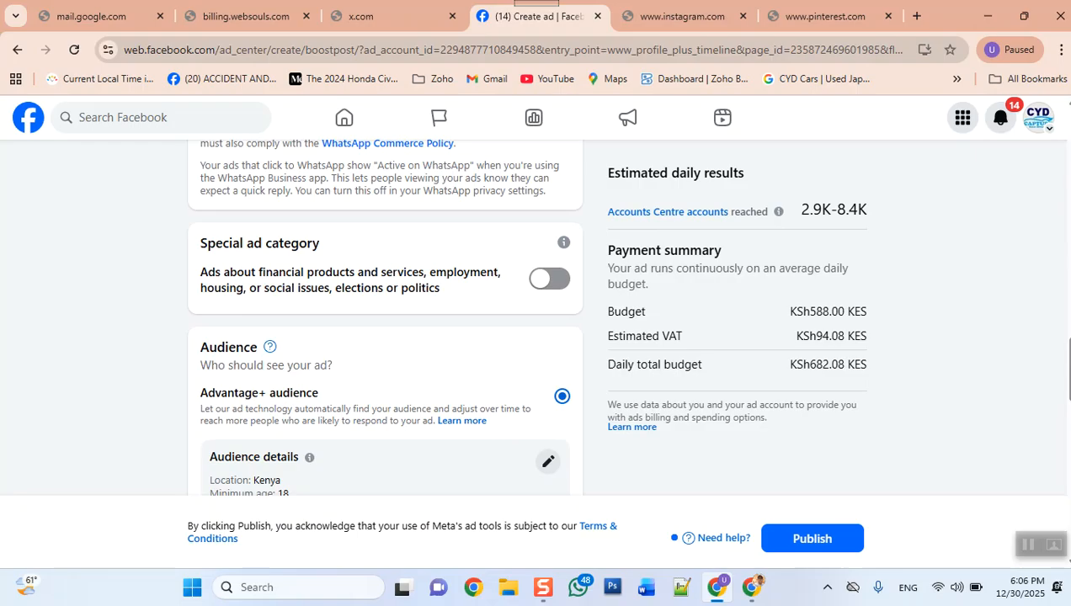
scroll(385, 320, "down", 1)
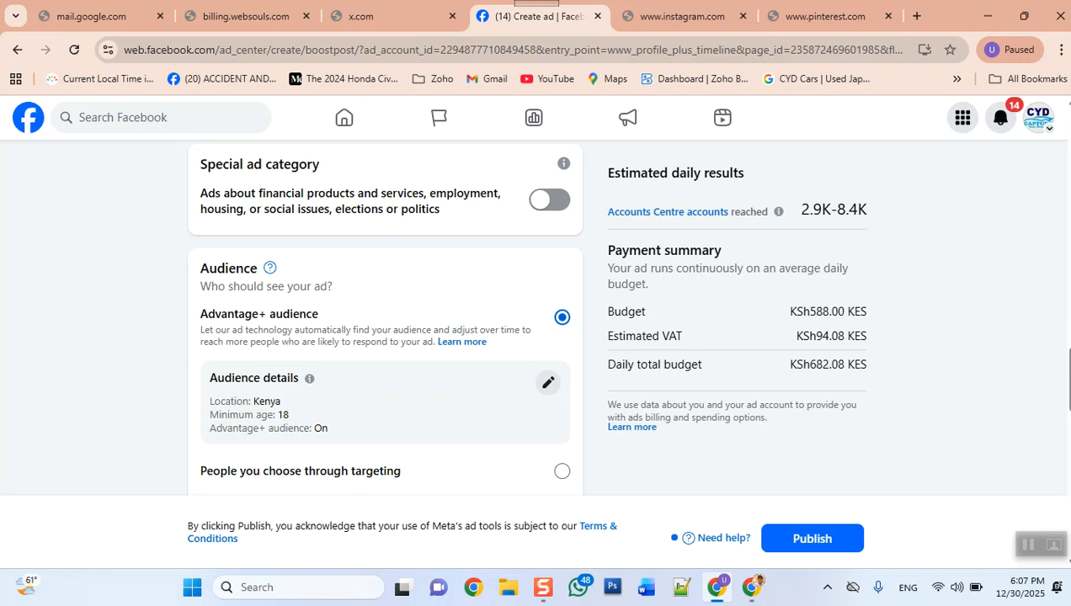
scroll(385, 324, "down", 2)
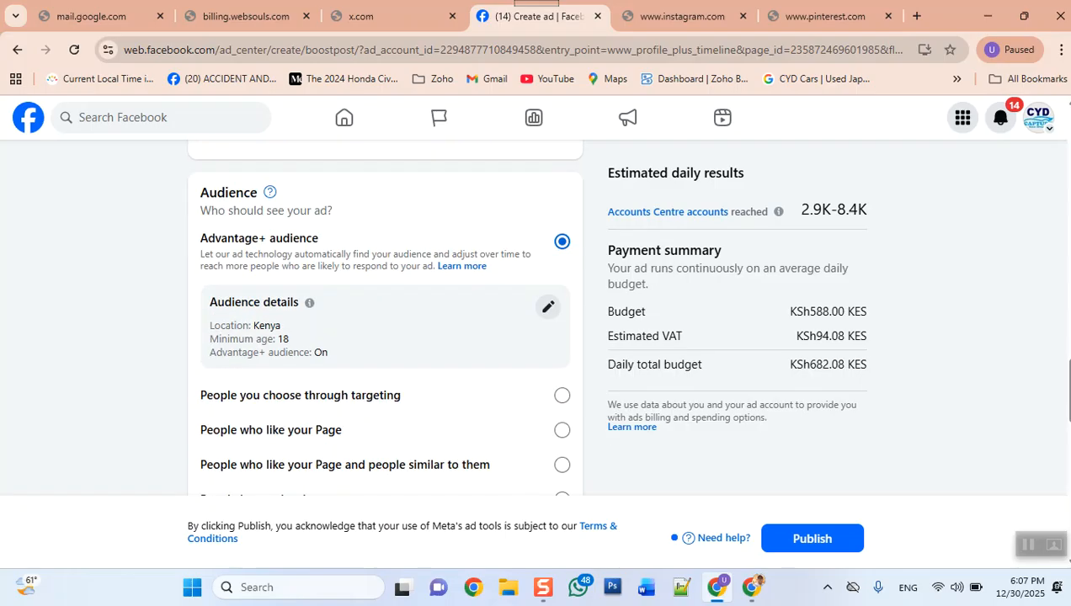
scroll(385, 417, "down", 5)
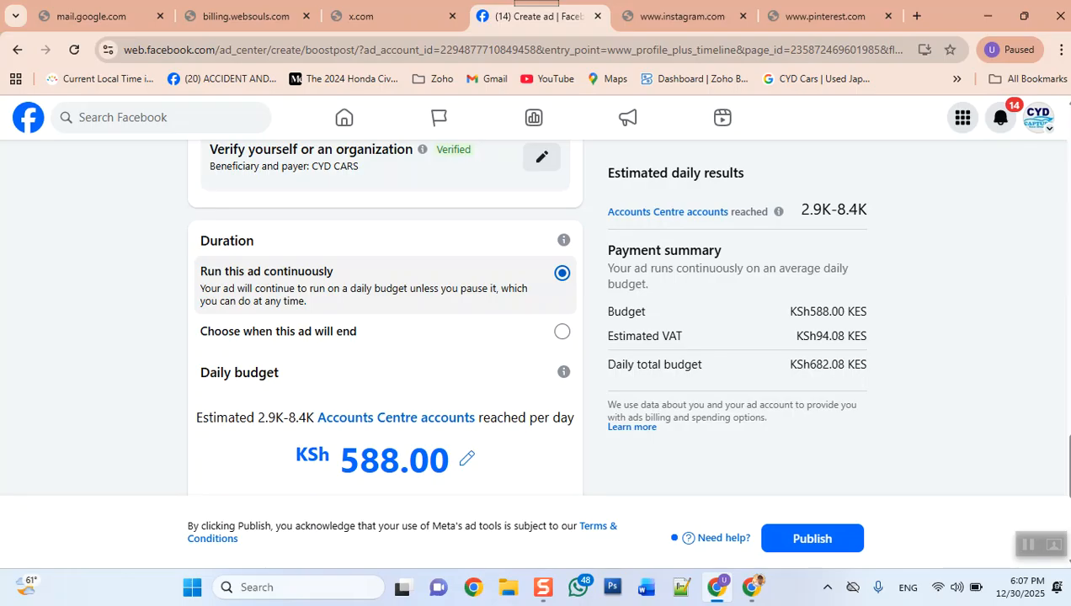
Choose when the ad will end and set its duration to 3 days
left_click(562, 331)
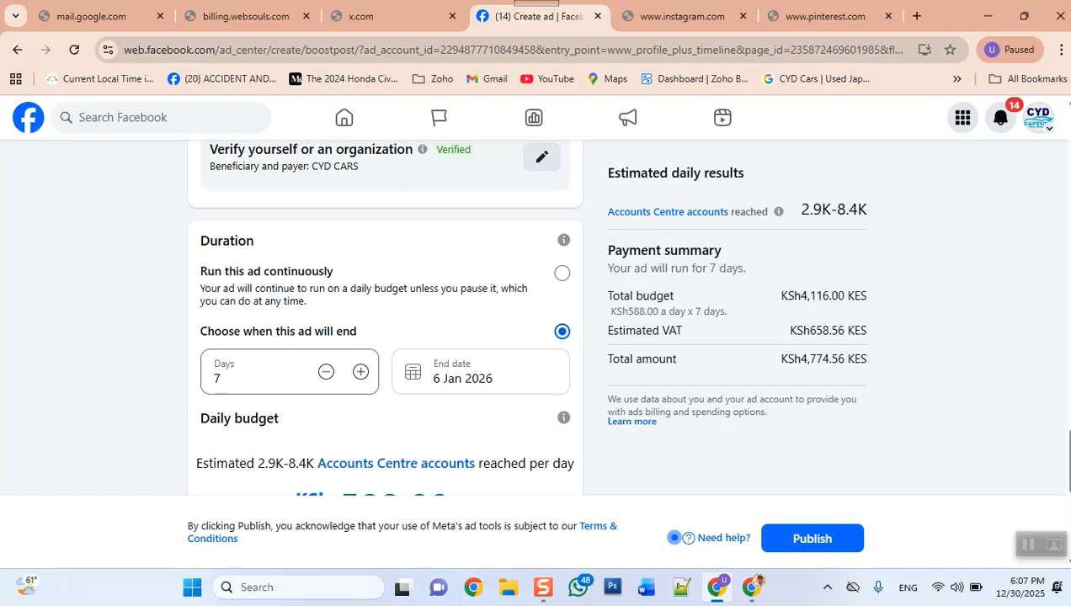
key("BackSpace")
type("5")
key("BackSpace")
type("3")
scroll(385, 336, "up", 4)
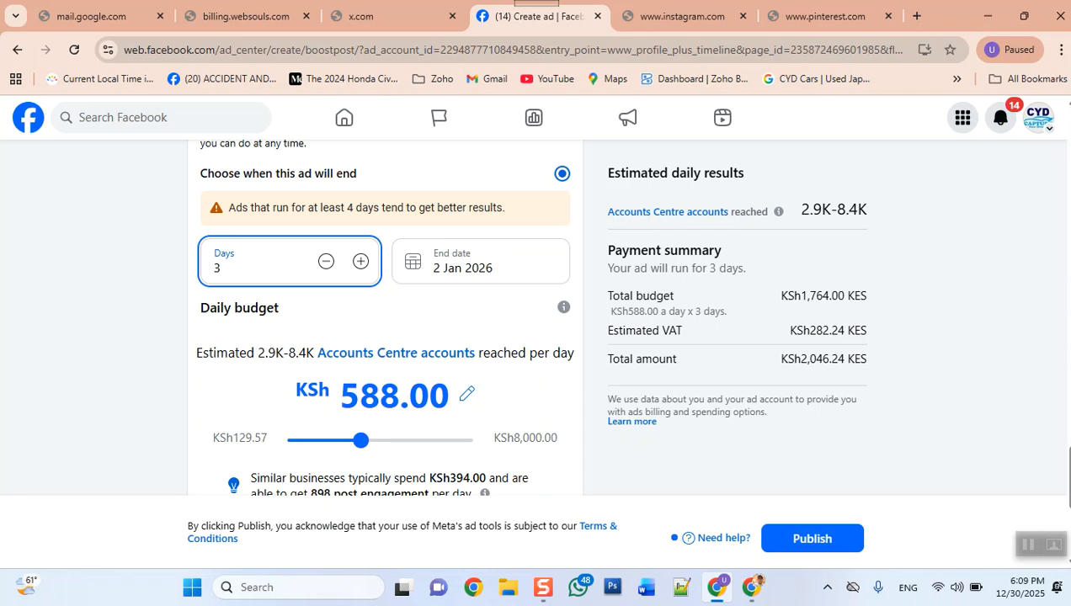
Extend the ad's duration to 10 days, ending on 9 Jan 2026
key("BackSpace")
type("4")
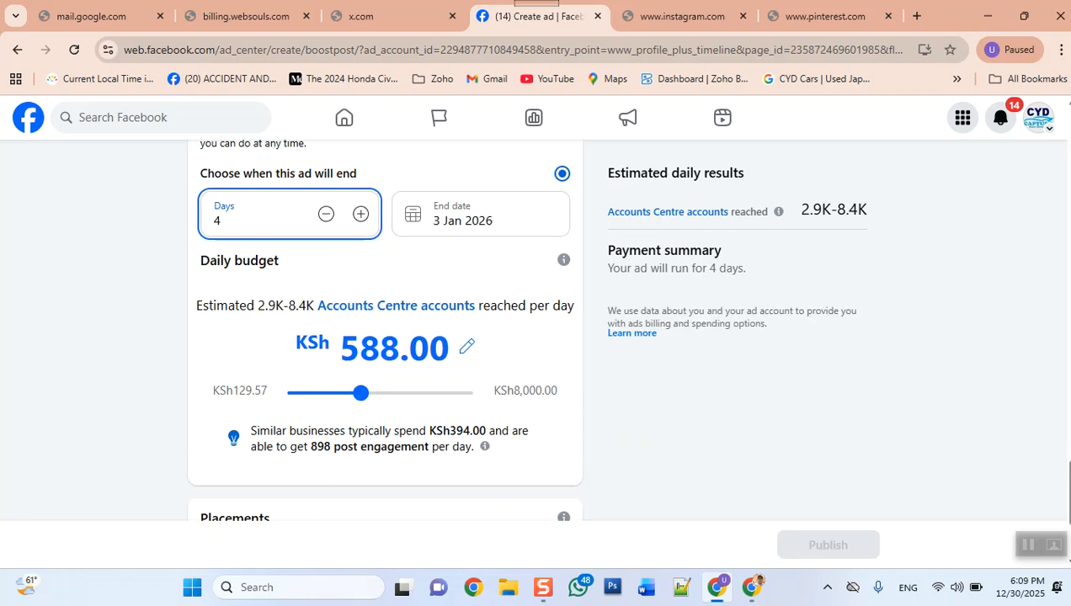
key("BackSpace")
type("5")
left_click(361, 214)
left_click(360, 214)
left_click(361, 214)
left_click(361, 214)
left_click(360, 214)
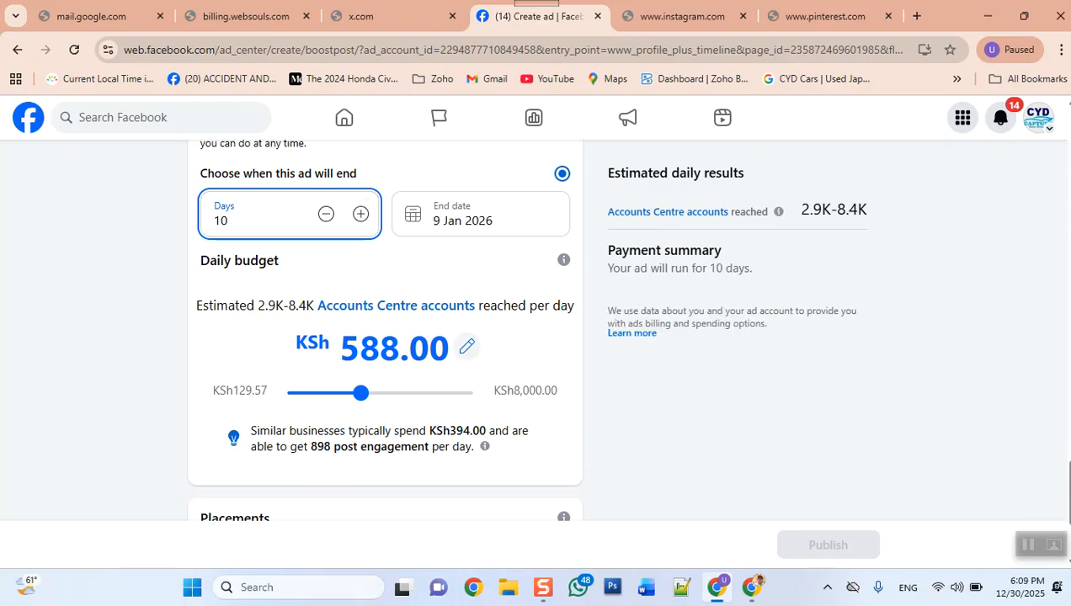
Set the ad's daily budget to KSh 3,000
left_click(466, 346)
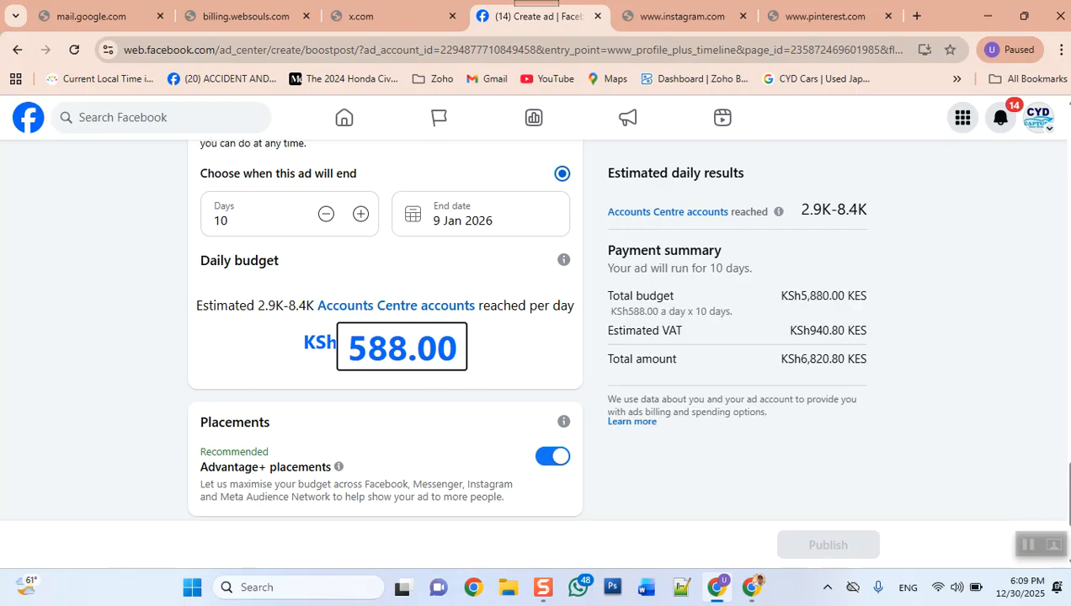
key("ctrl+a")
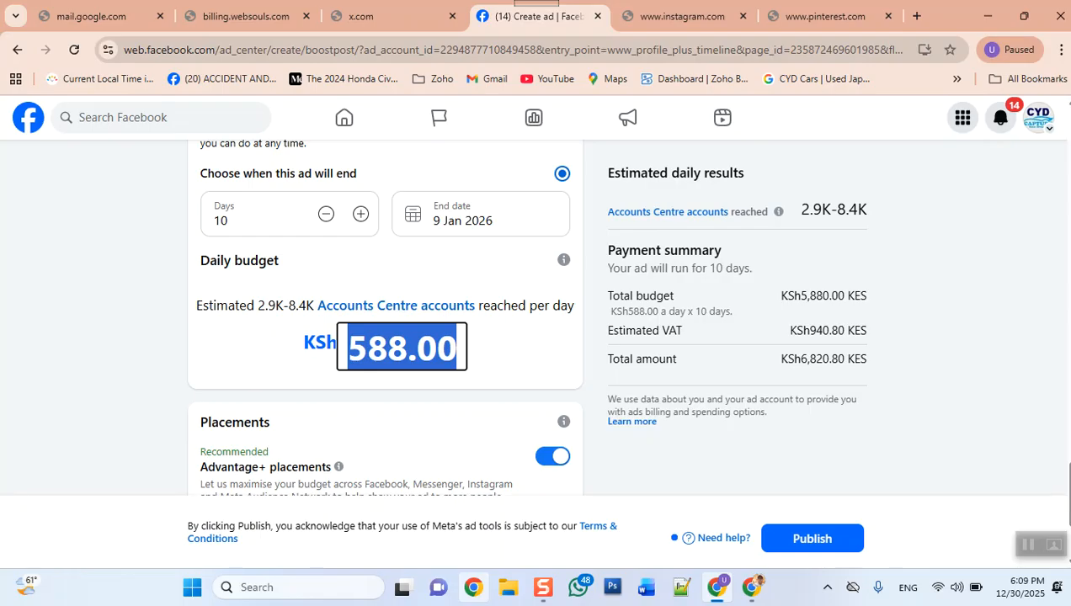
key("BackSpace")
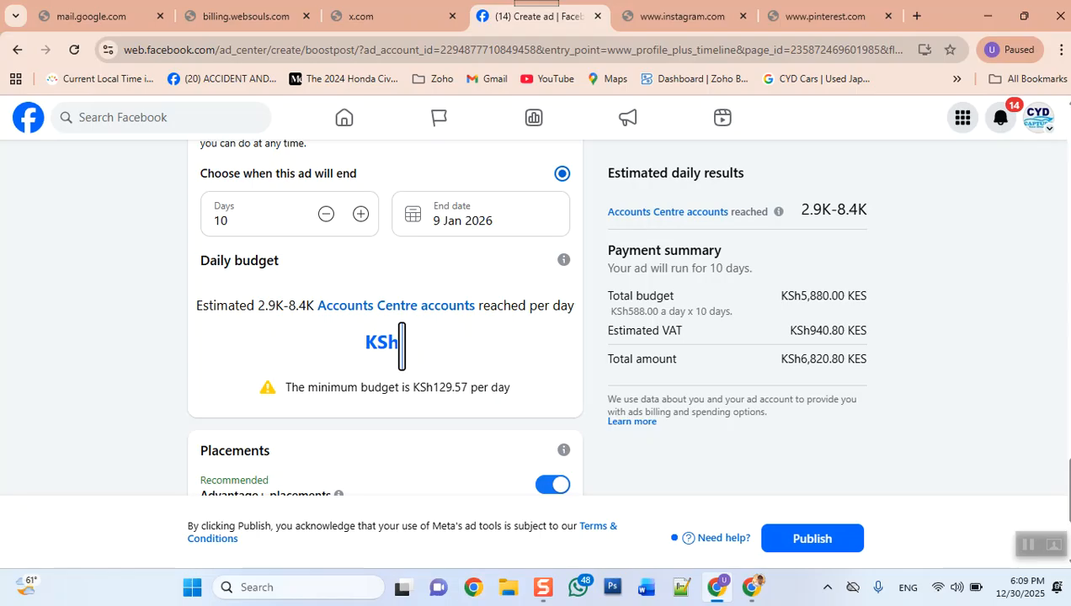
type("3000")
key("Return")
scroll(384, 328, "down", 1)
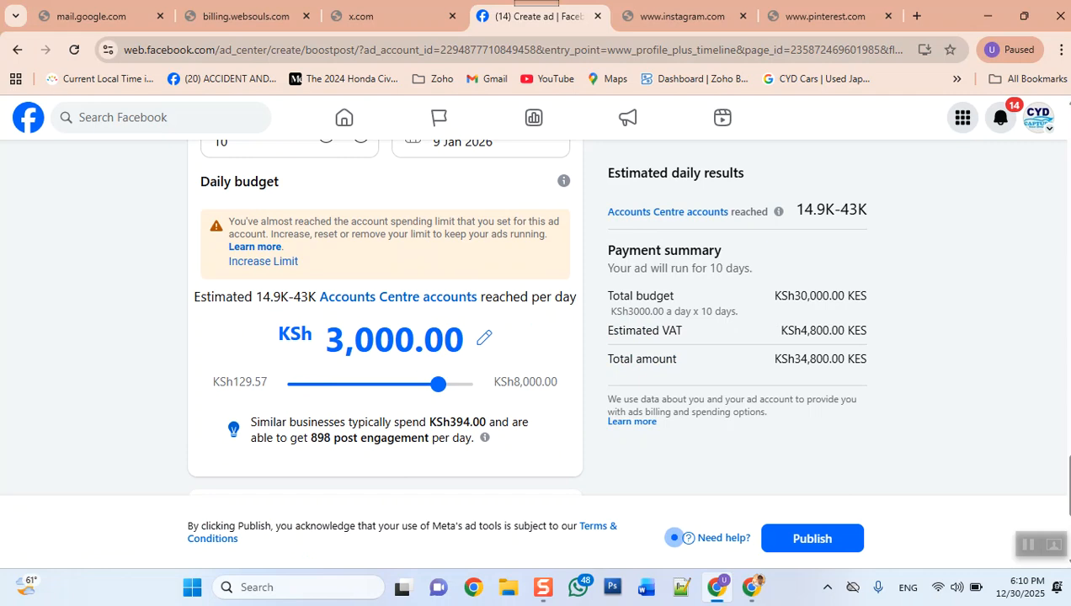
Change the ad's daily budget to KSh 5,000
left_click(484, 337)
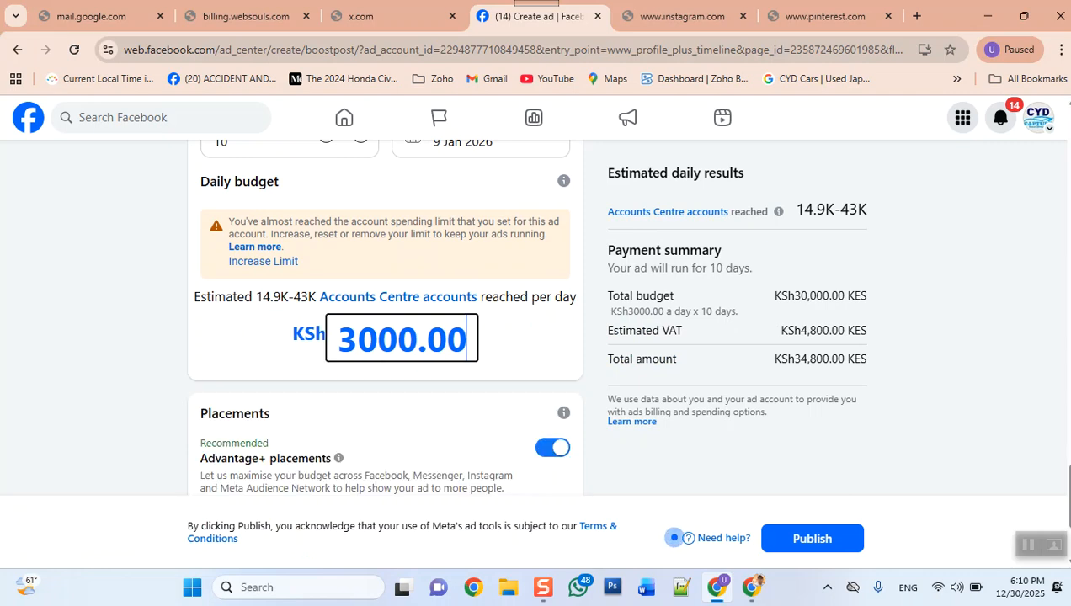
key("BackSpace")
key("BackSpace")
key("BackSpace")
key("BackSpace")
key("BackSpace")
key("BackSpace")
key("BackSpace")
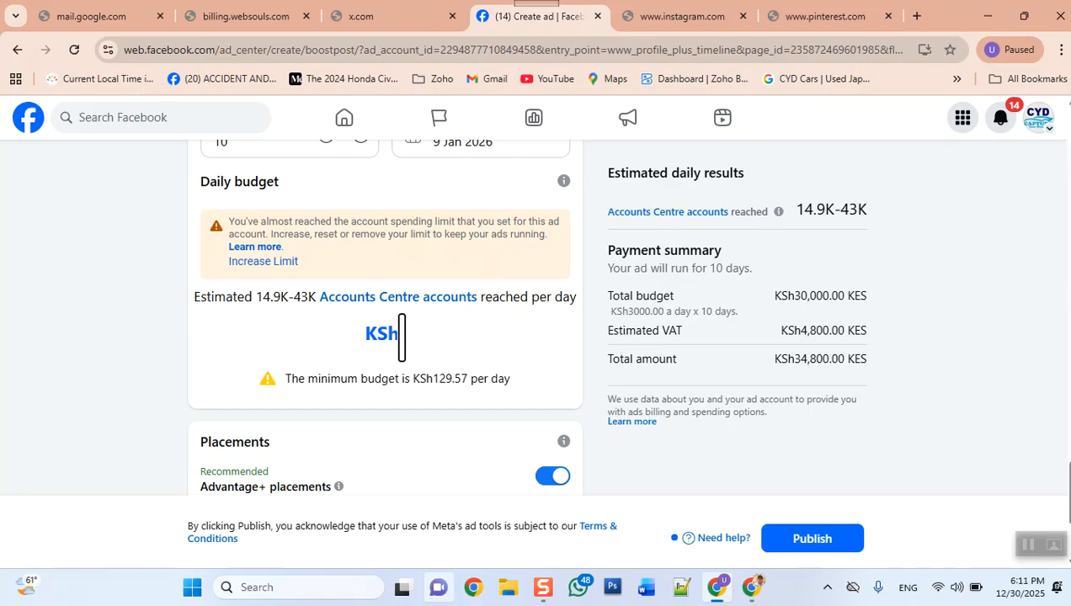
type("5000")
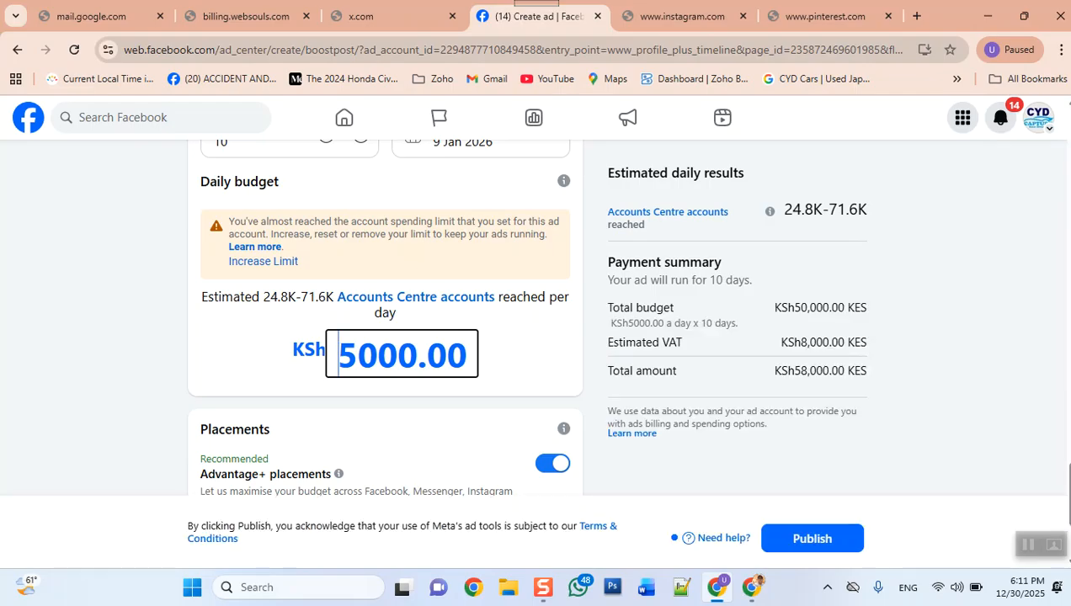
key("End")
key("shift+Left")
key("shift+Left")
key("ctrl+a")
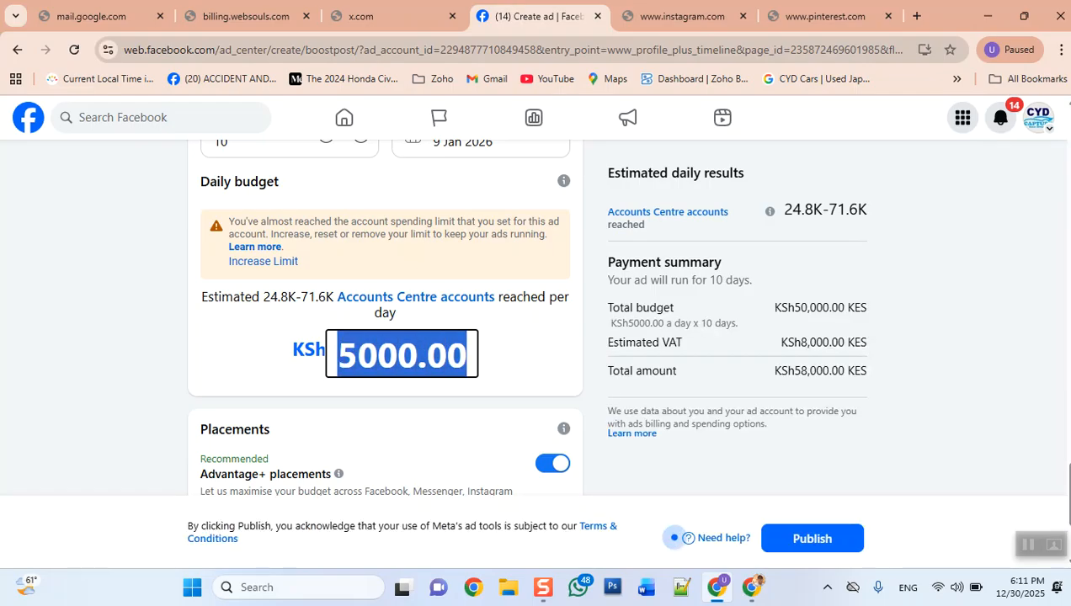
key("Return")
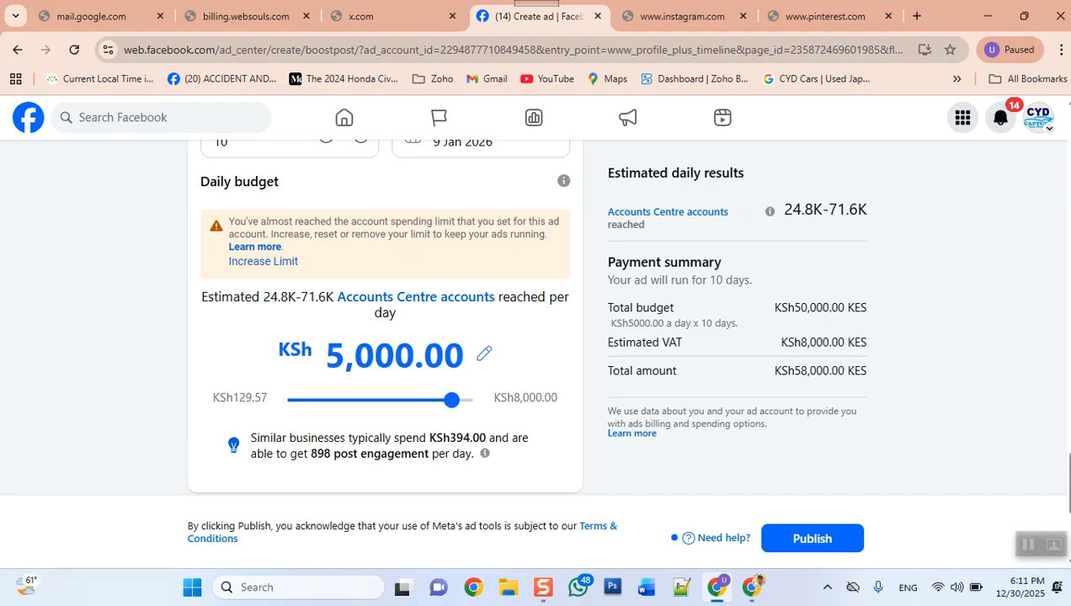
Duplicate the browser tab that holds the ad being created
scroll(674, 537, "up", 1)
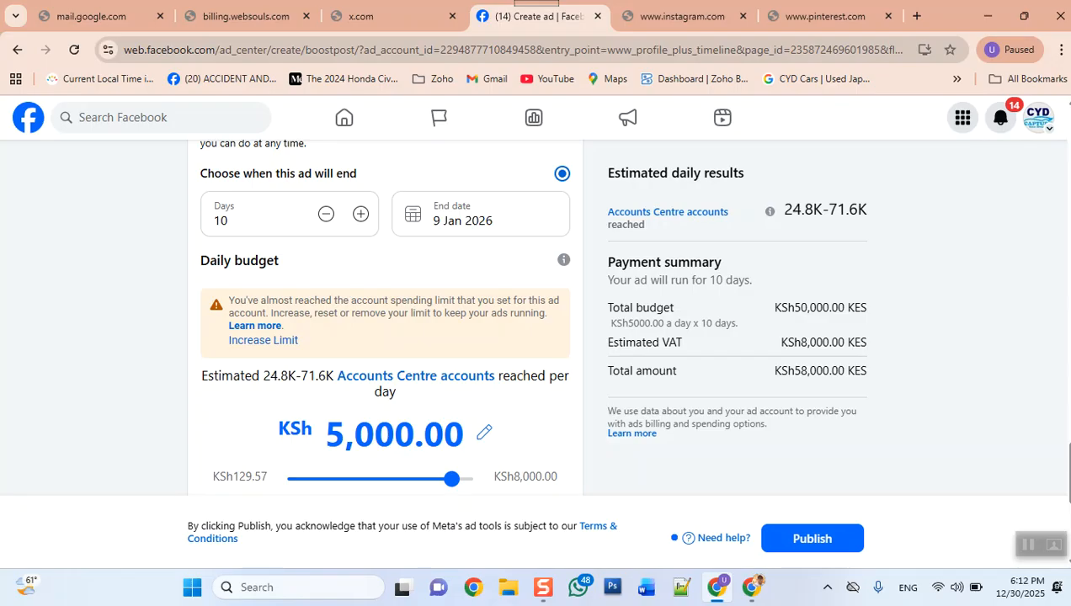
right_click(491, 17)
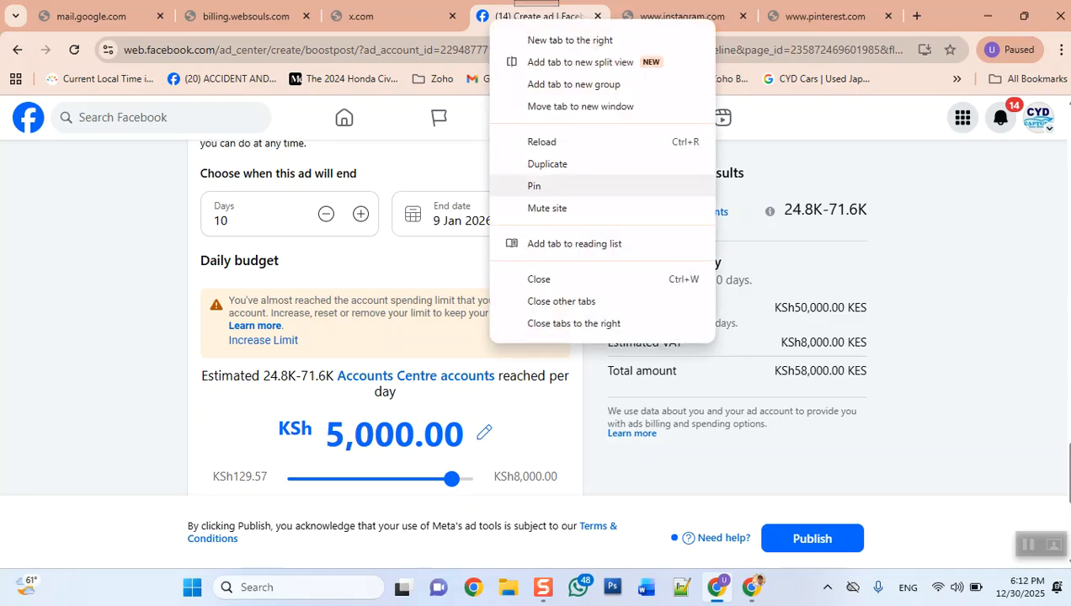
left_click(547, 163)
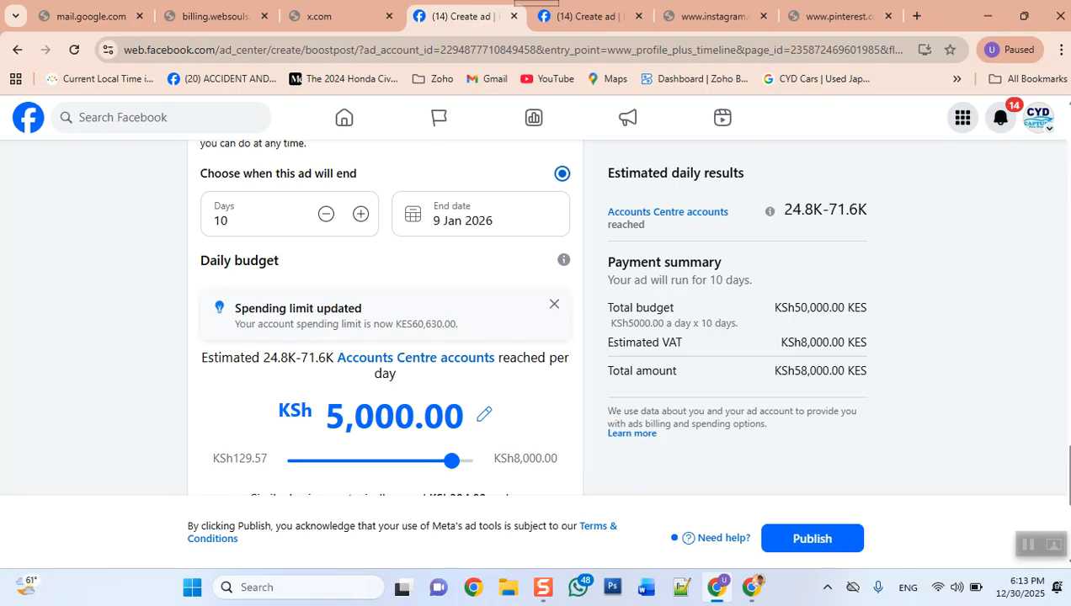
Highlight the estimated daily reach and lower the ad's daily budget to KSh 150
left_click_drag(783, 208, 812, 208)
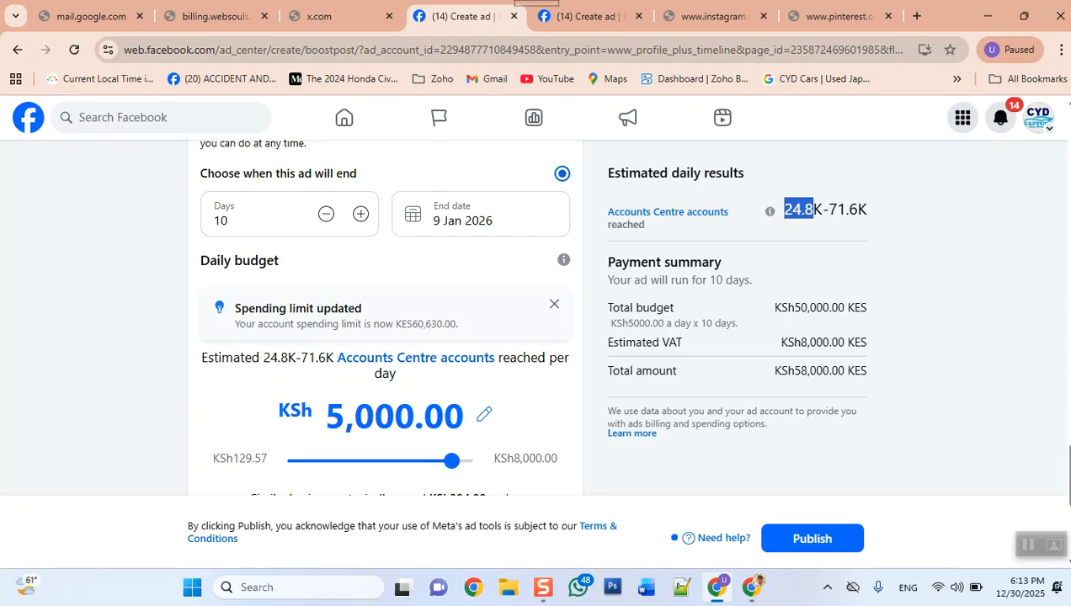
left_click_drag(451, 460, 390, 461)
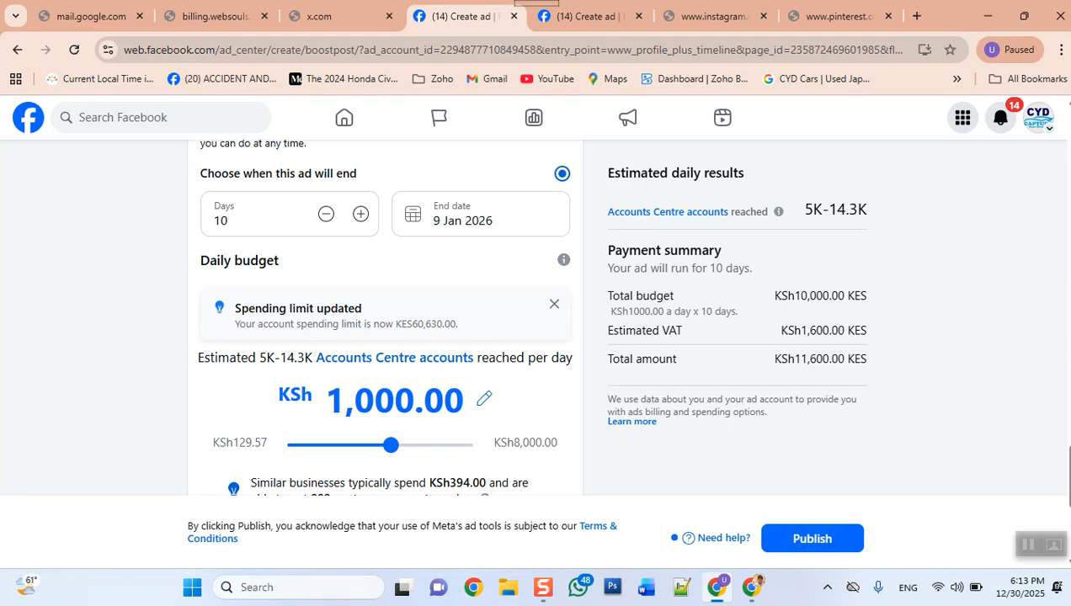
left_click_drag(390, 444, 302, 445)
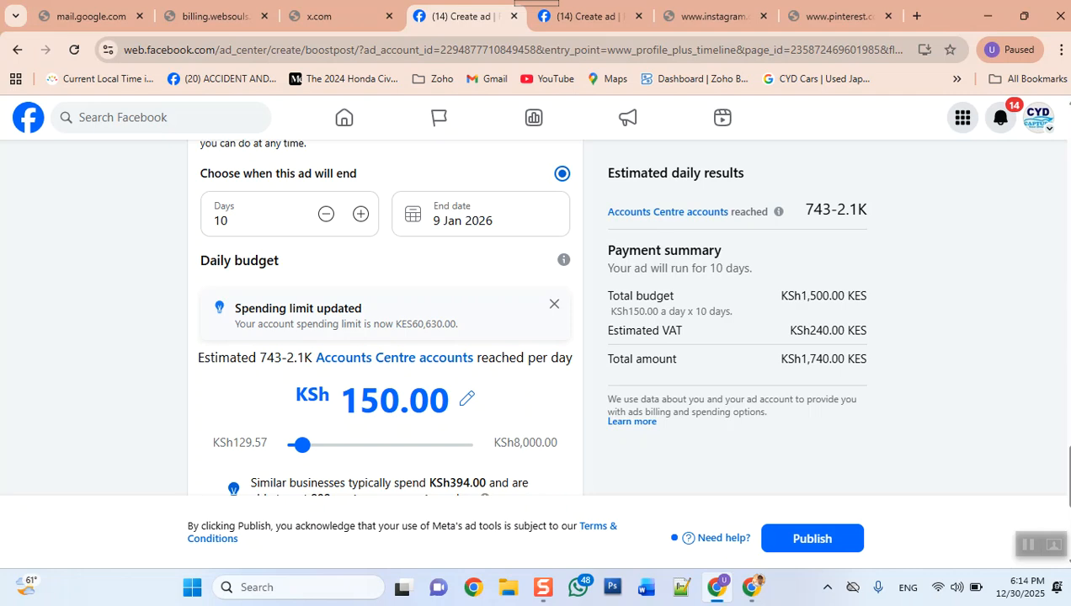
Publish the ad and close the review confirmation to return to Ad Centre
scroll(385, 320, "down", 4)
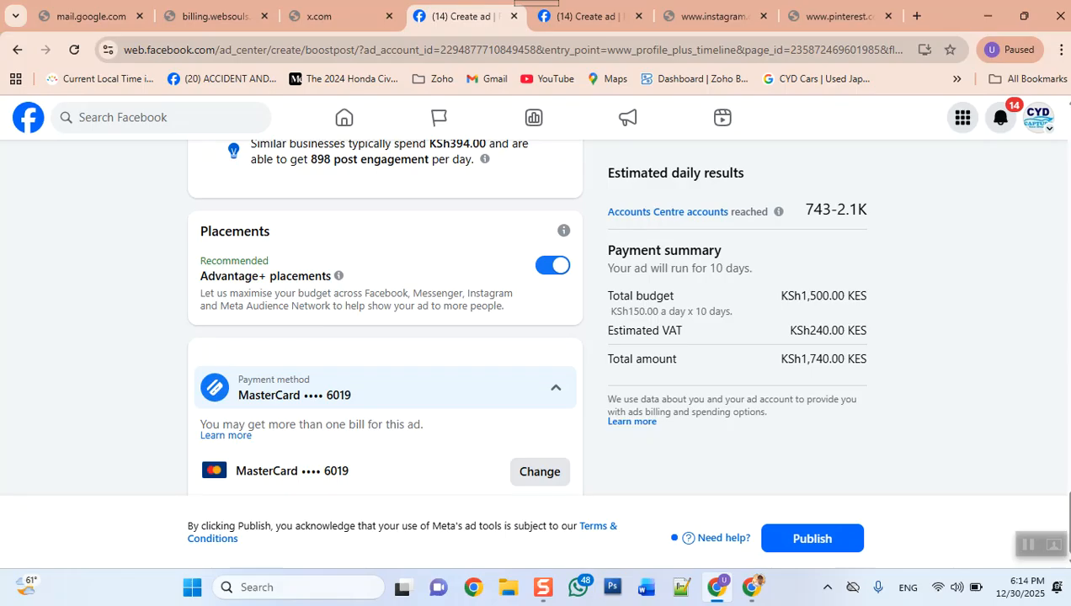
left_click(812, 538)
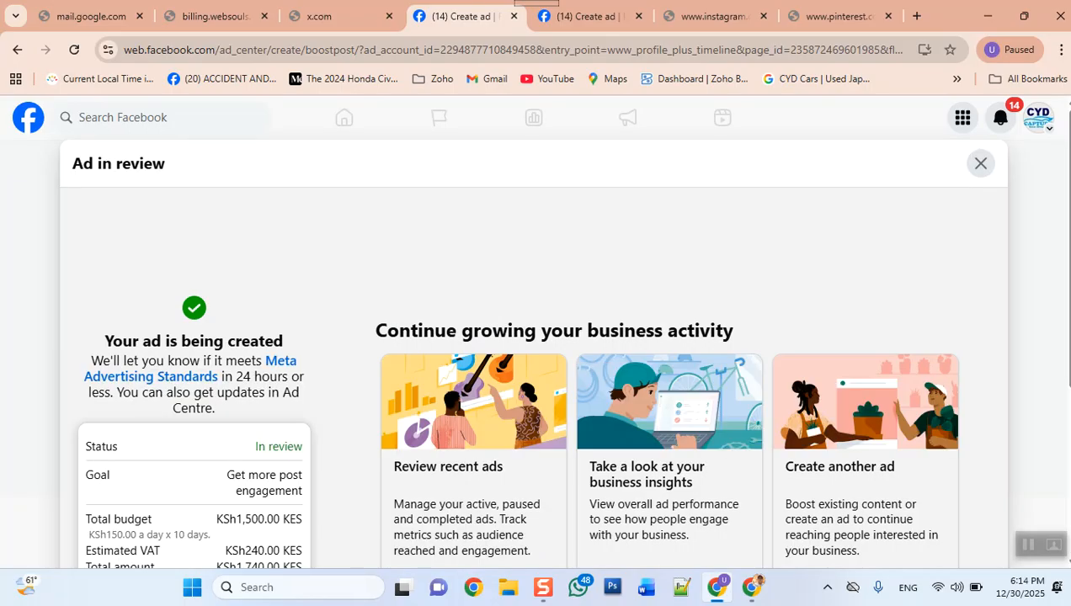
left_click(980, 163)
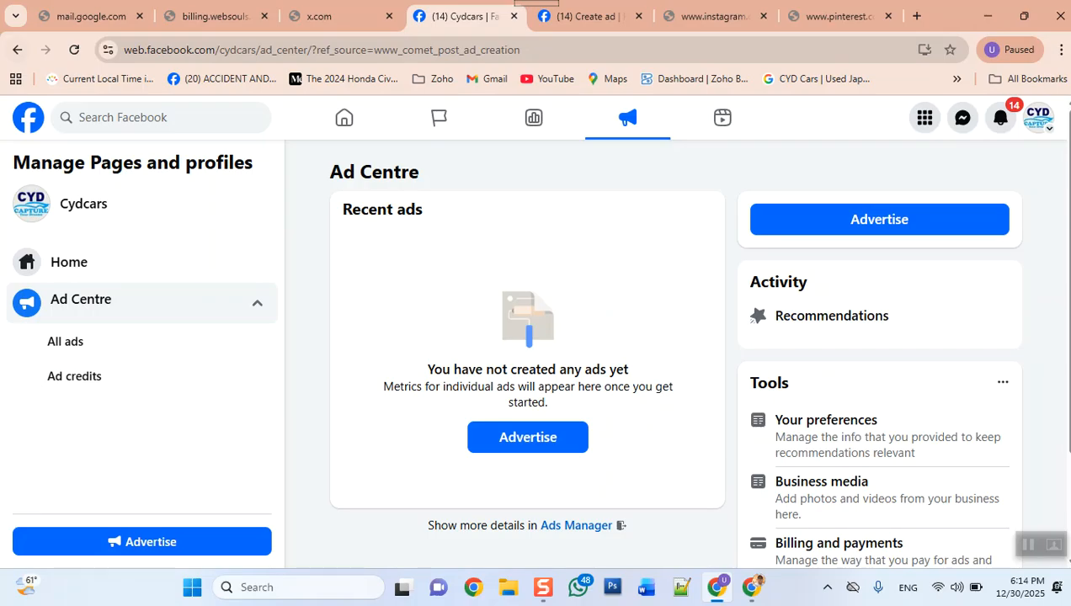
Reload Ad Centre, open the details of the recent Post engagements ad and show its further actions
left_click(74, 50)
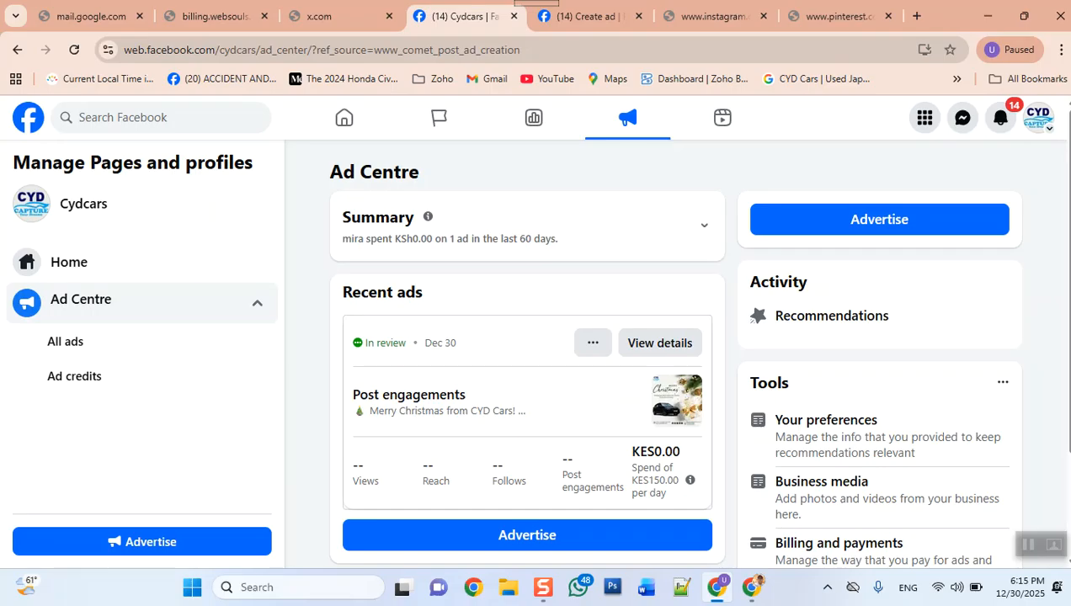
left_click(659, 343)
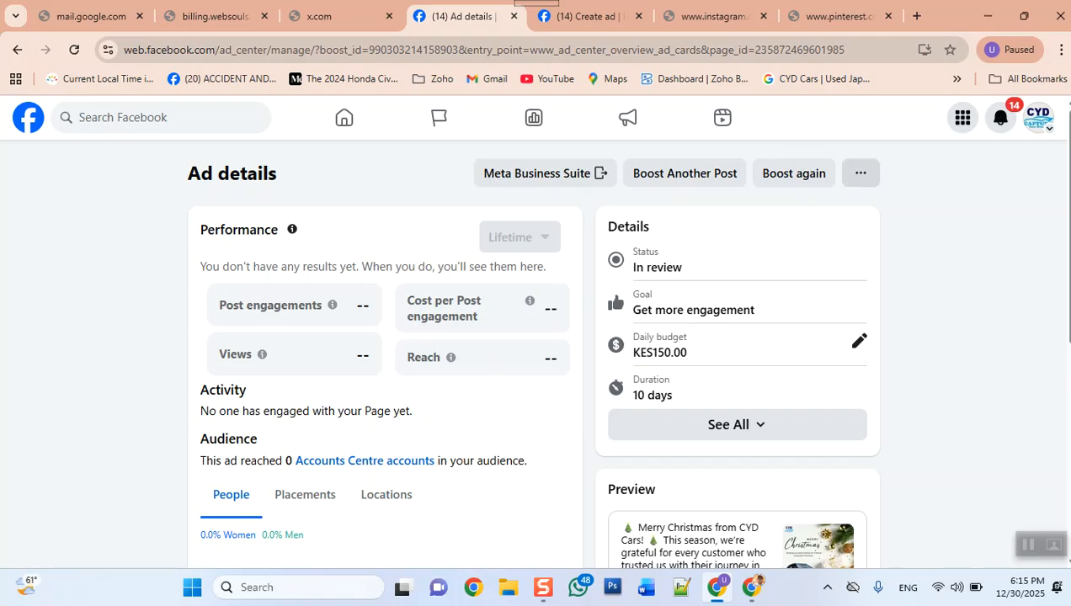
left_click(860, 172)
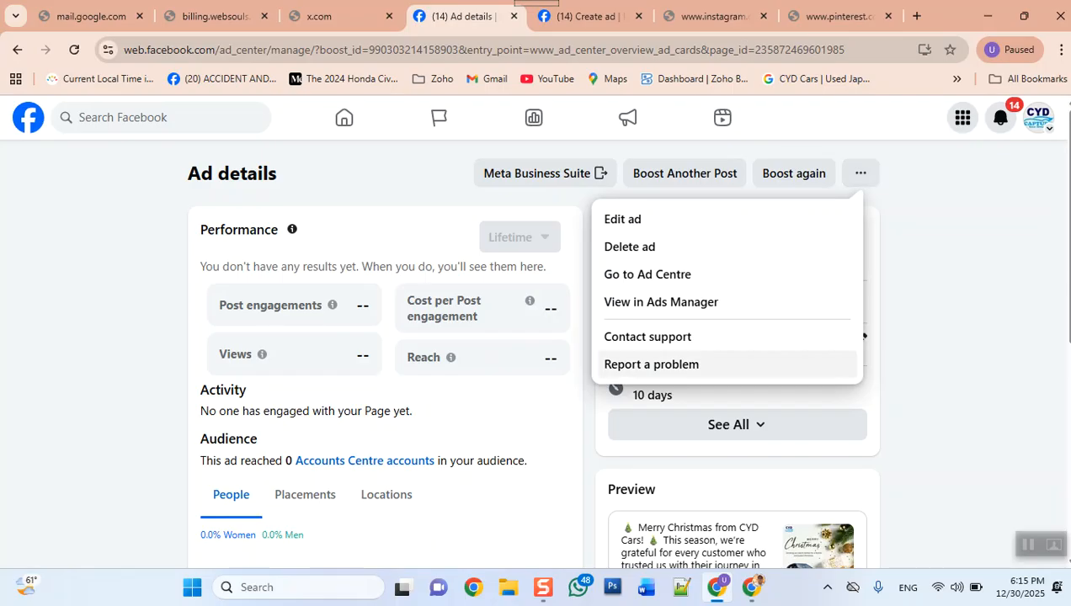
Start a problem report for the ad as Something went wrong, including complete logs and diagnostics
left_click(651, 364)
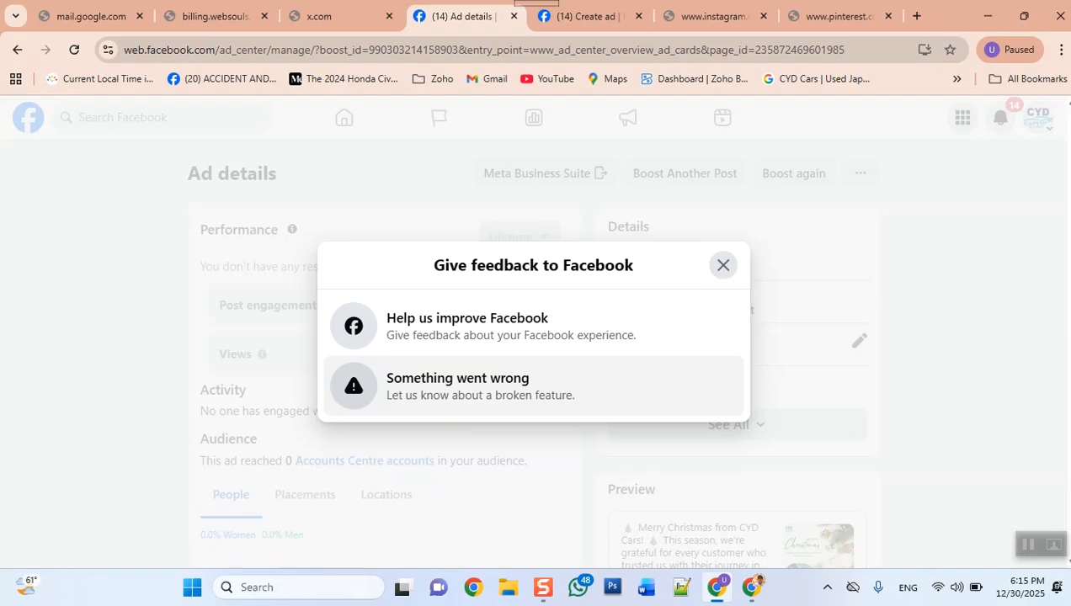
left_click(480, 386)
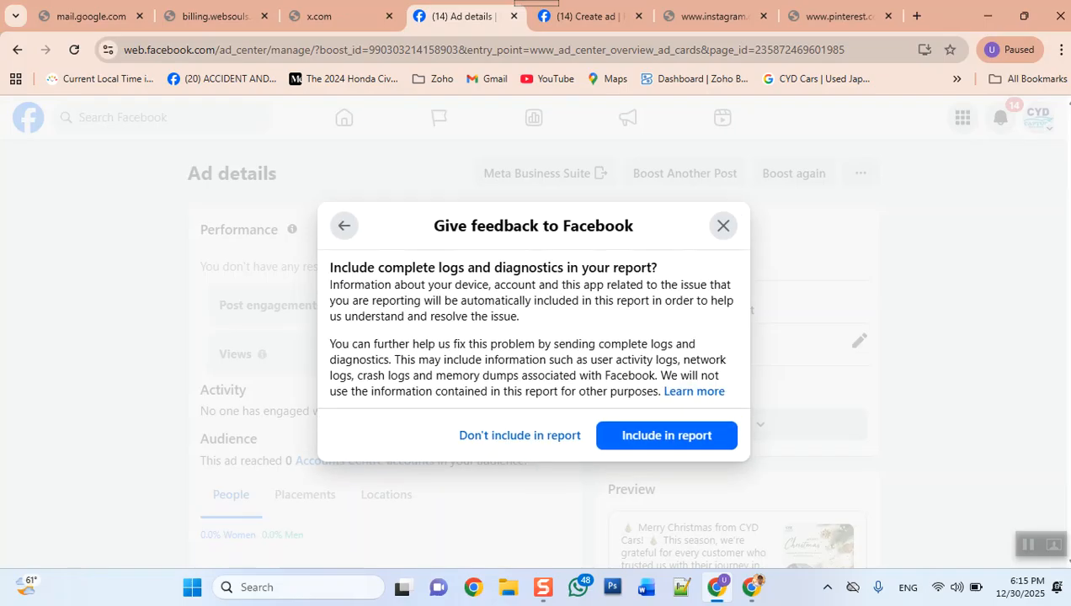
left_click(666, 436)
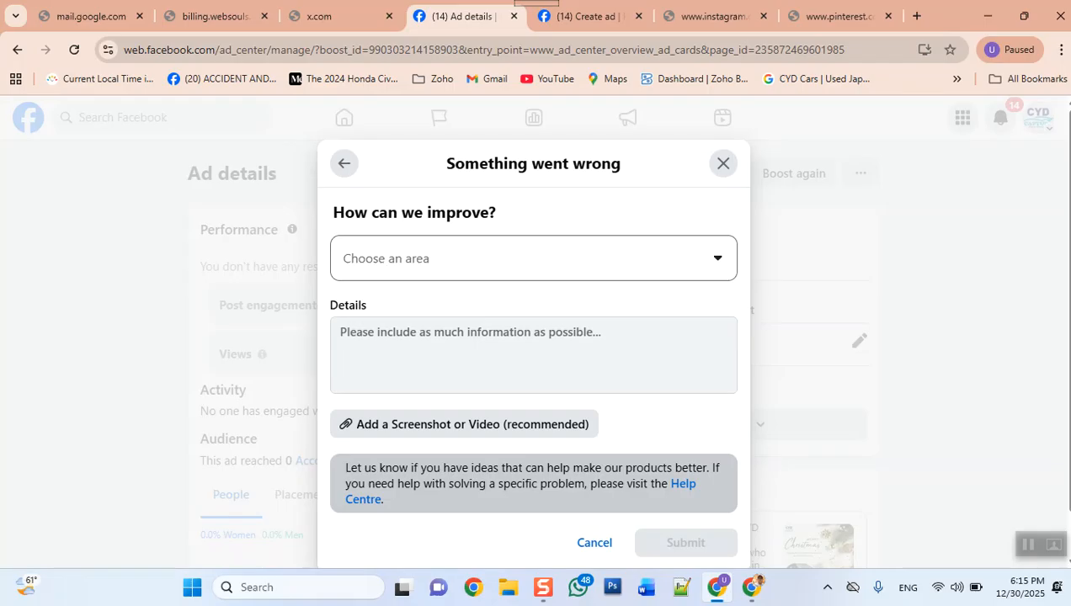
Set the report's area to Ads, its topic to Ad review and approval, and the topic details to Ad in review for over 24 hours
left_click(533, 257)
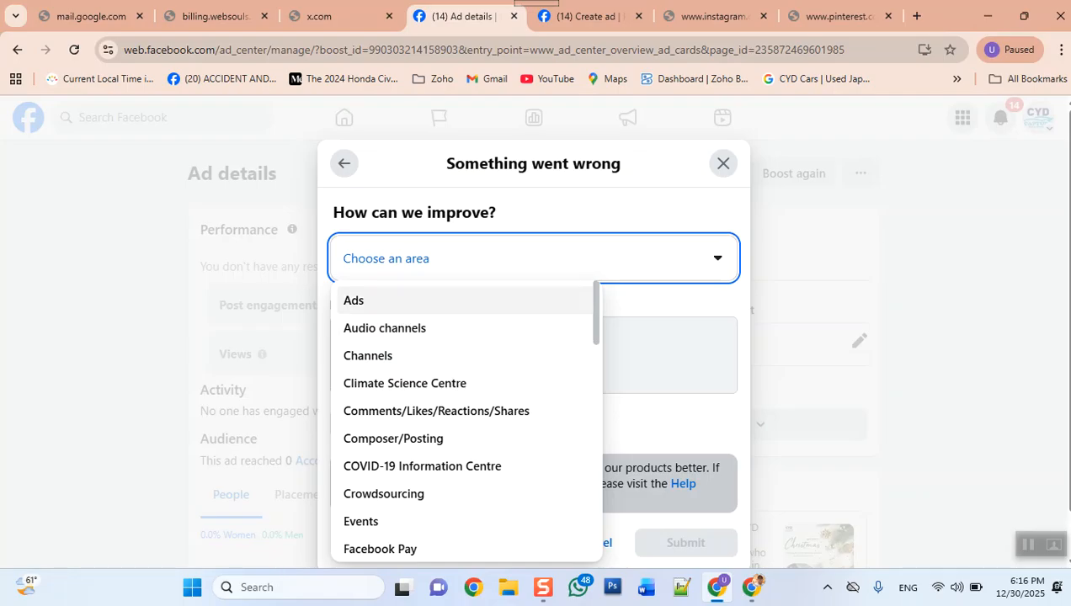
left_click(354, 300)
left_click(421, 320)
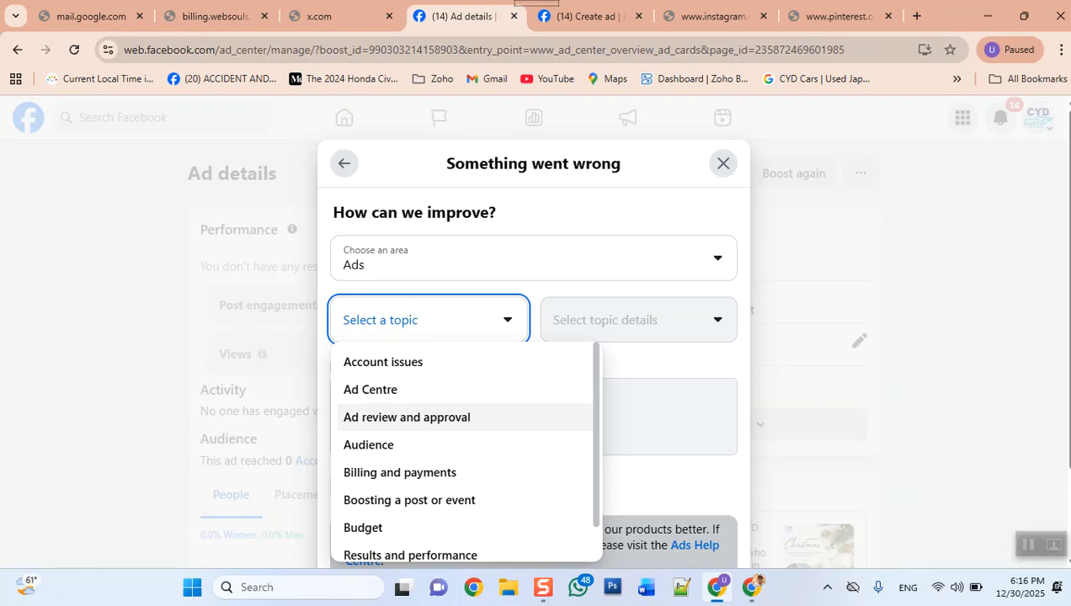
left_click(406, 417)
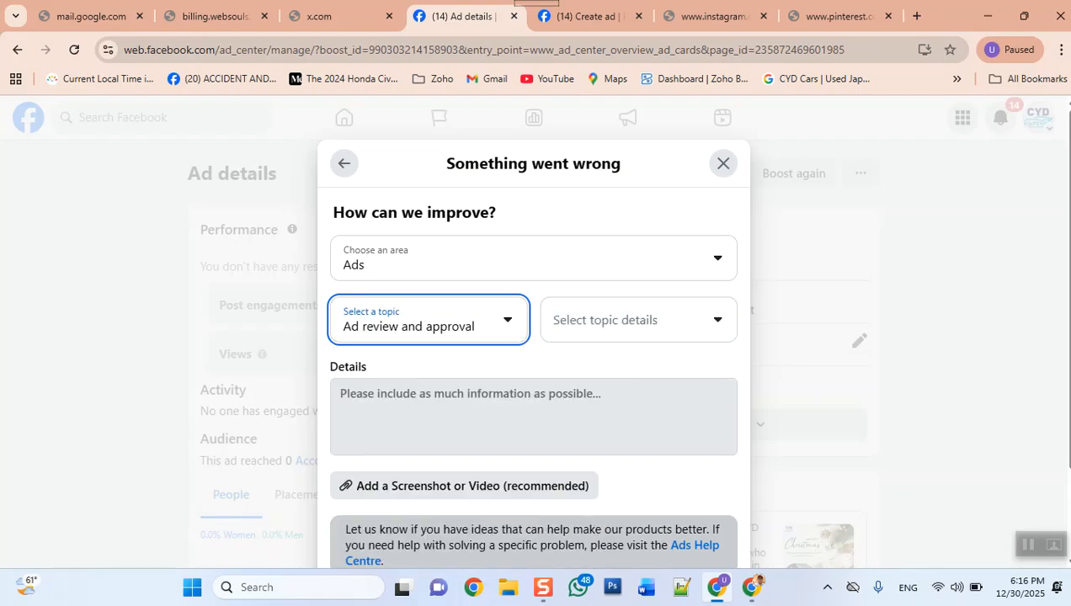
left_click(639, 320)
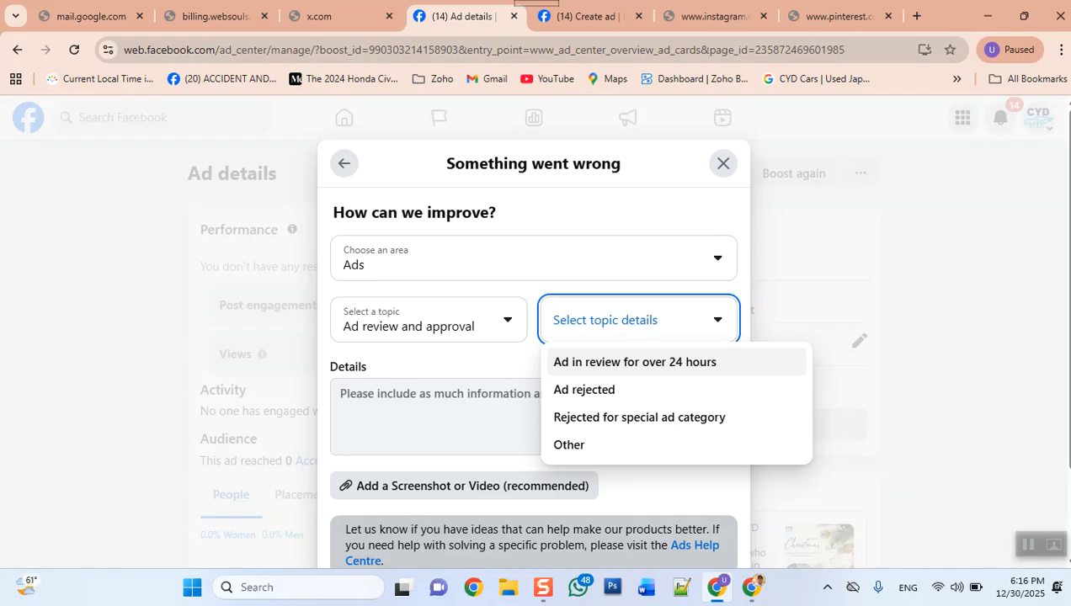
left_click(635, 362)
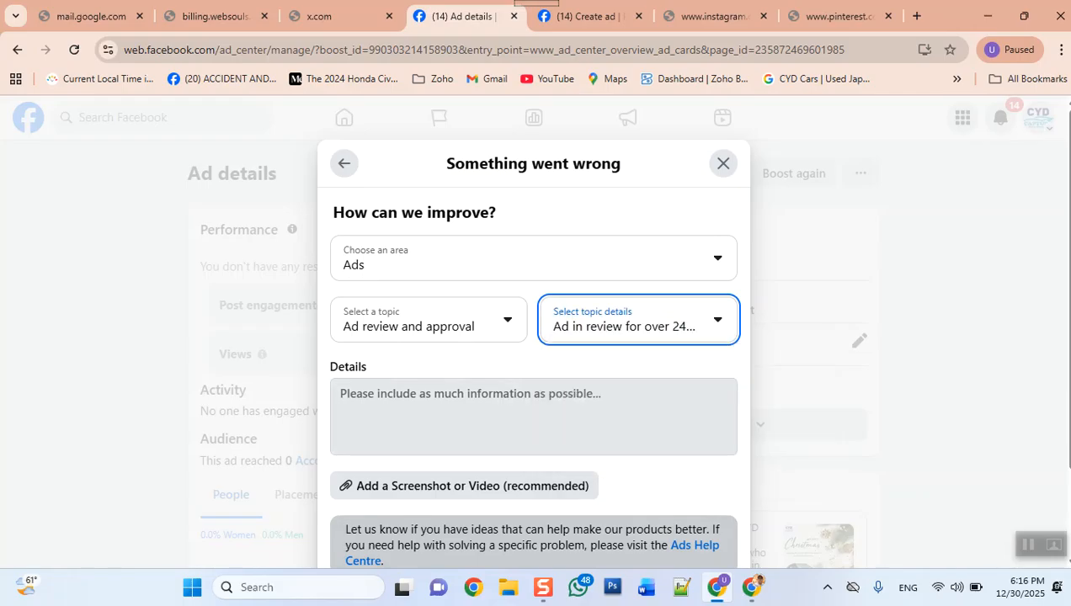
Enter "fdfd" as the report's details, then discard the report without submitting it
left_click(534, 417)
scroll(534, 379, "down", 1)
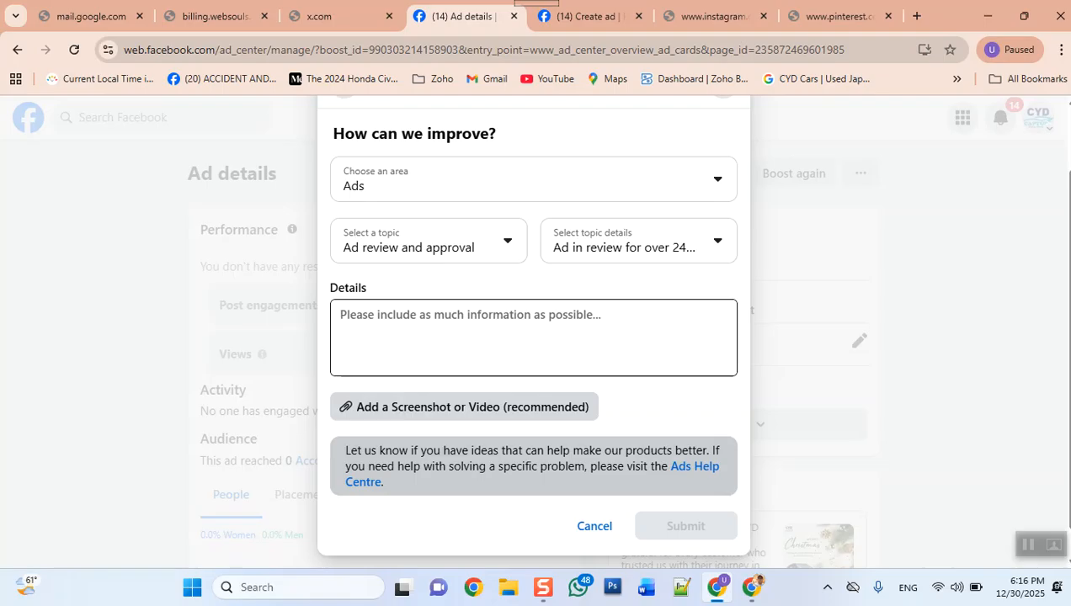
key("Tab")
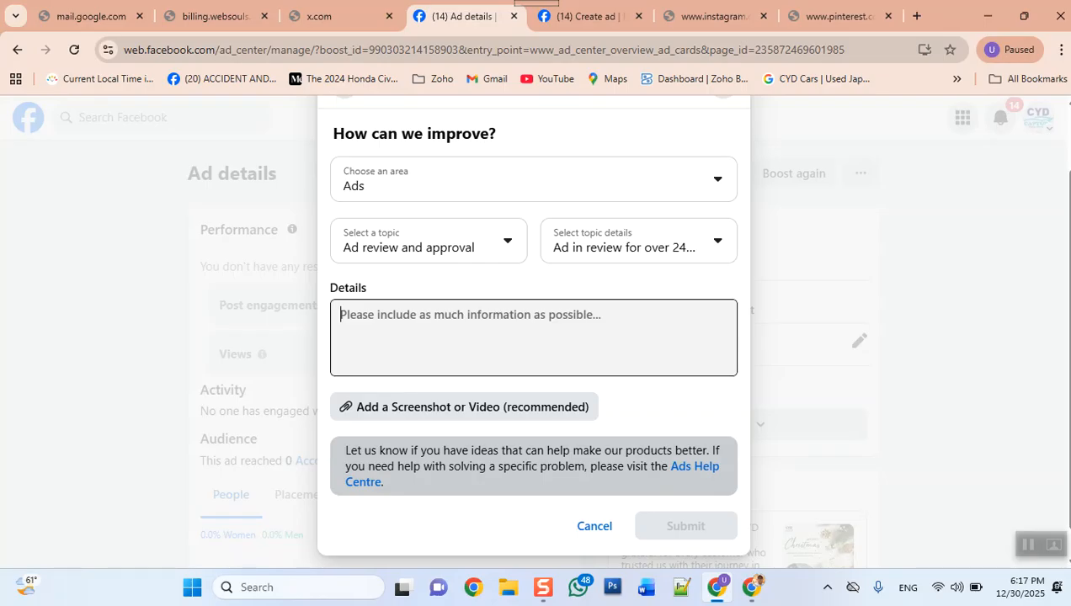
type("fdfd")
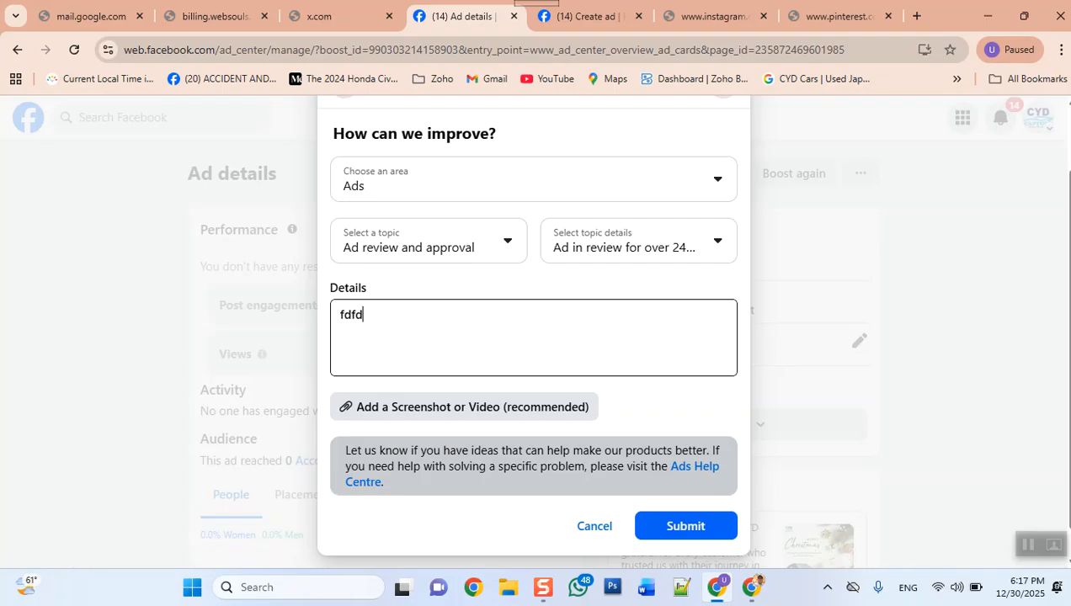
scroll(533, 337, "up", 1)
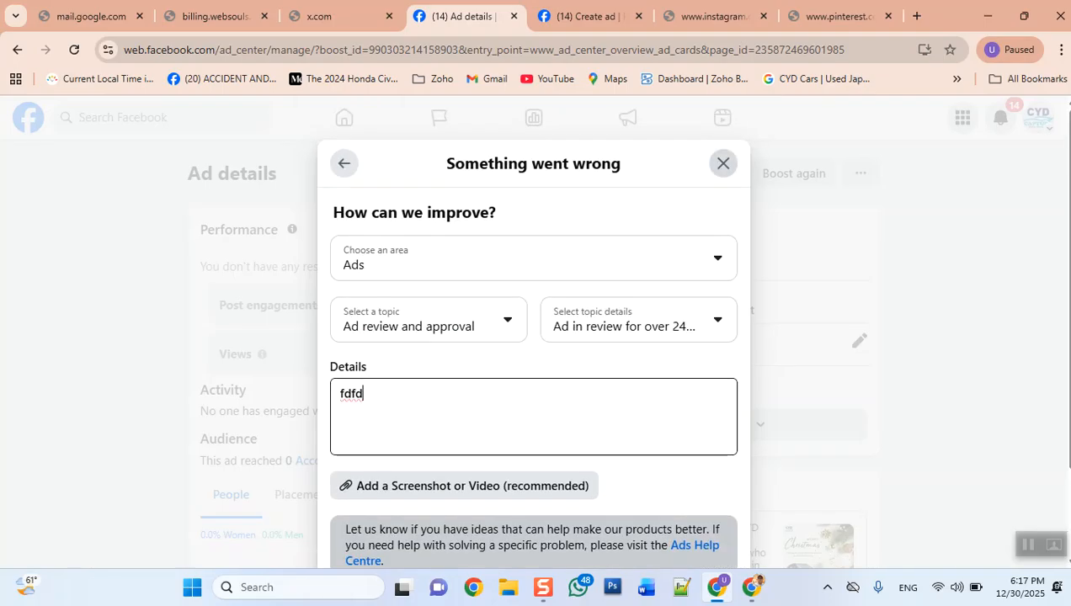
key("Escape")
key("Return")
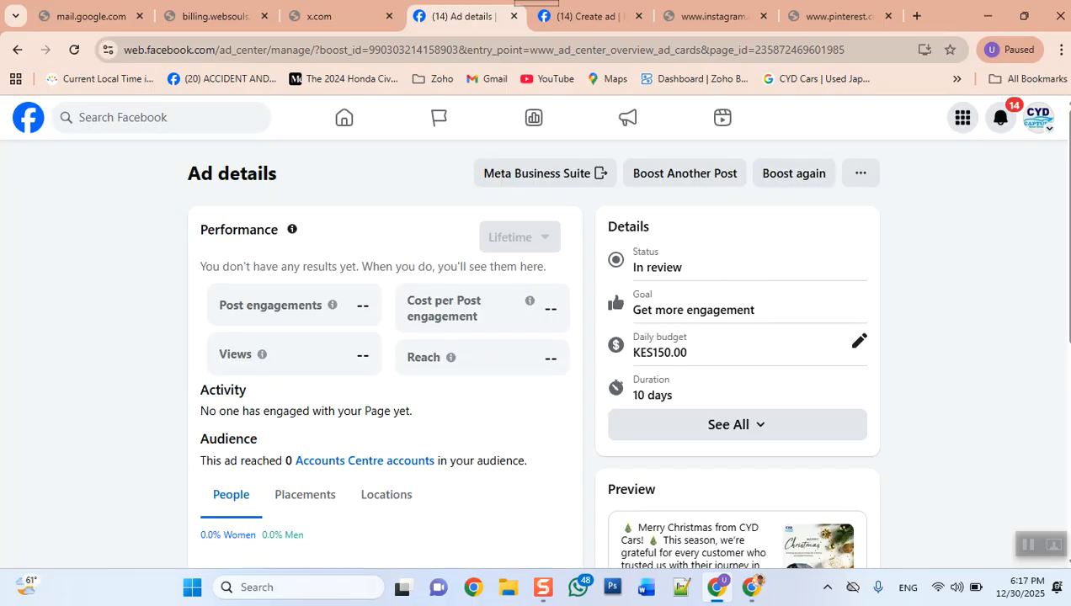
Delete the ad from its Ad details page and confirm the deletion
key("Return")
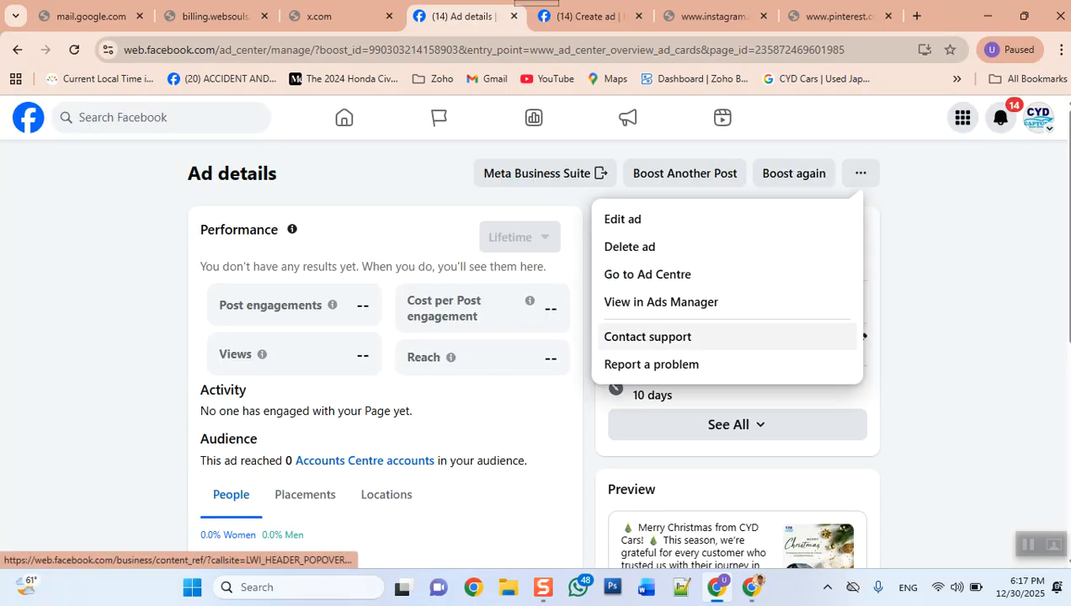
key("Return")
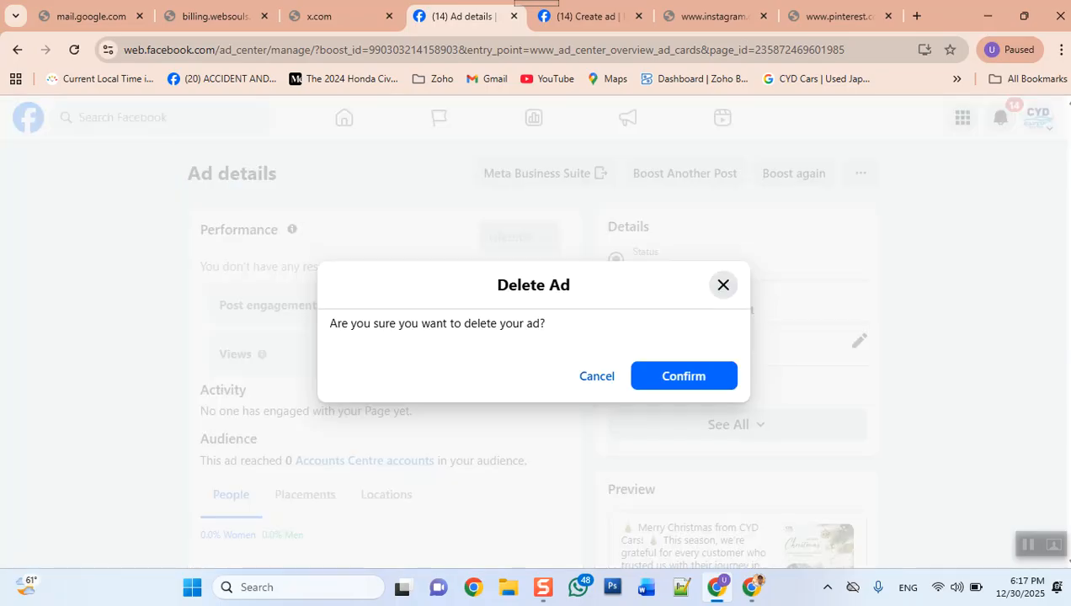
key("Return")
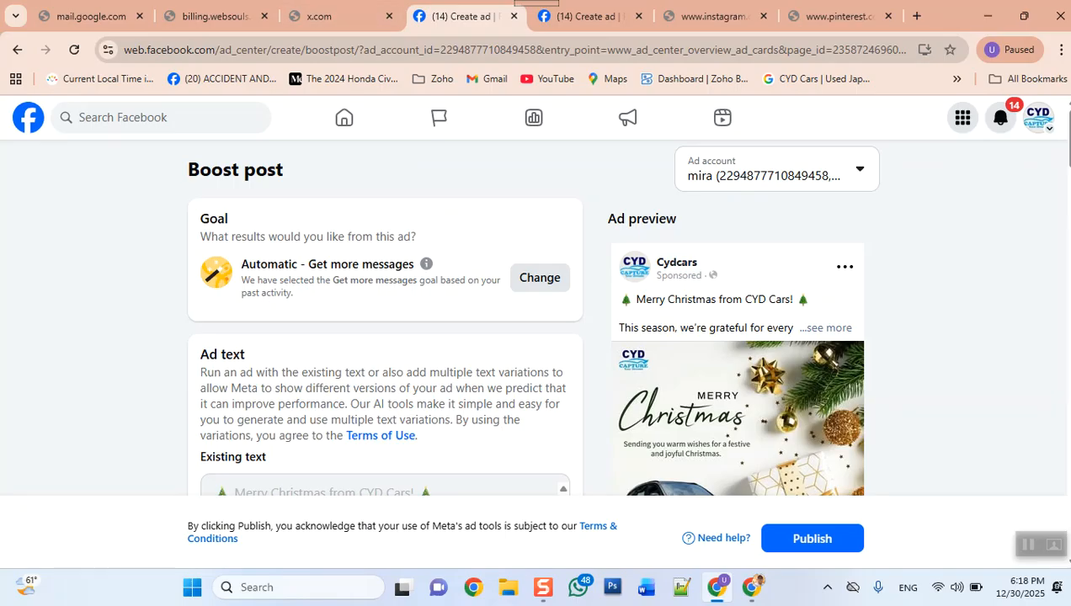
Leave the Boost post page without saving, open Ad Centre from the Cydcars Page and check its recent ads
left_click(343, 118)
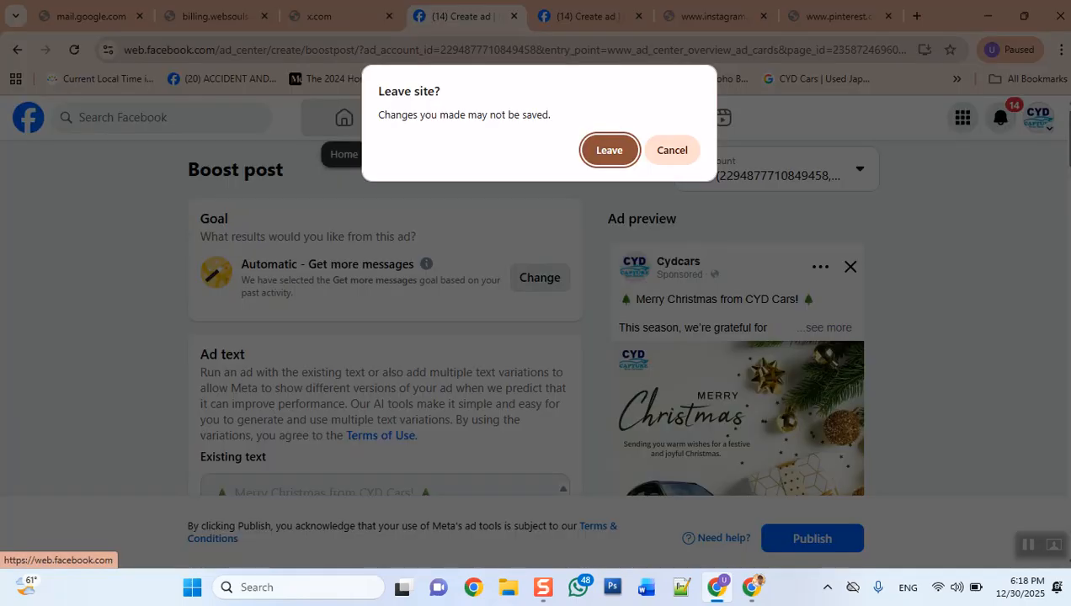
key("Return")
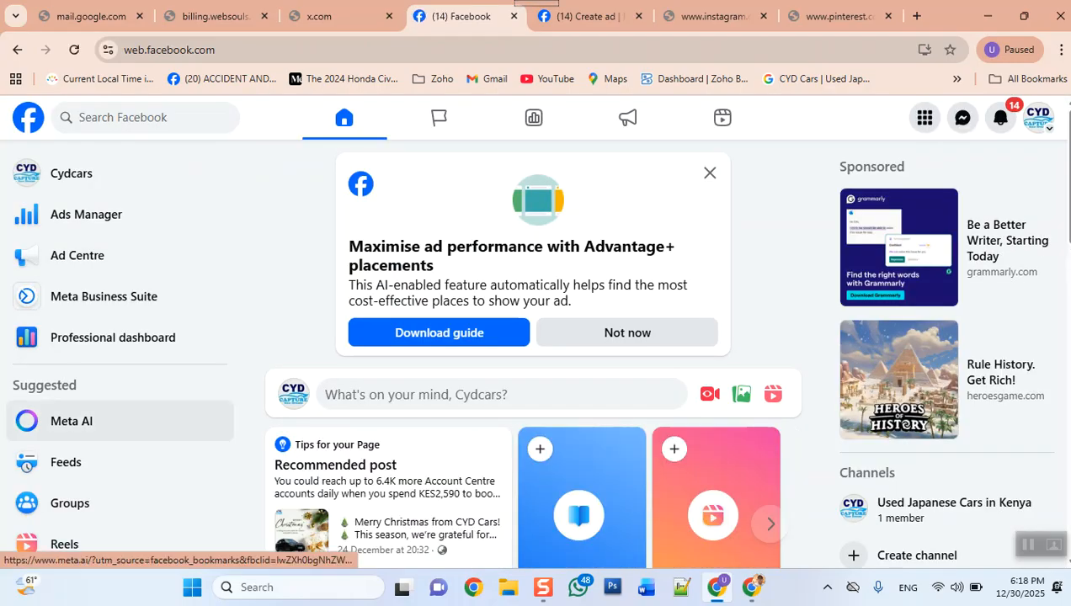
left_click(71, 172)
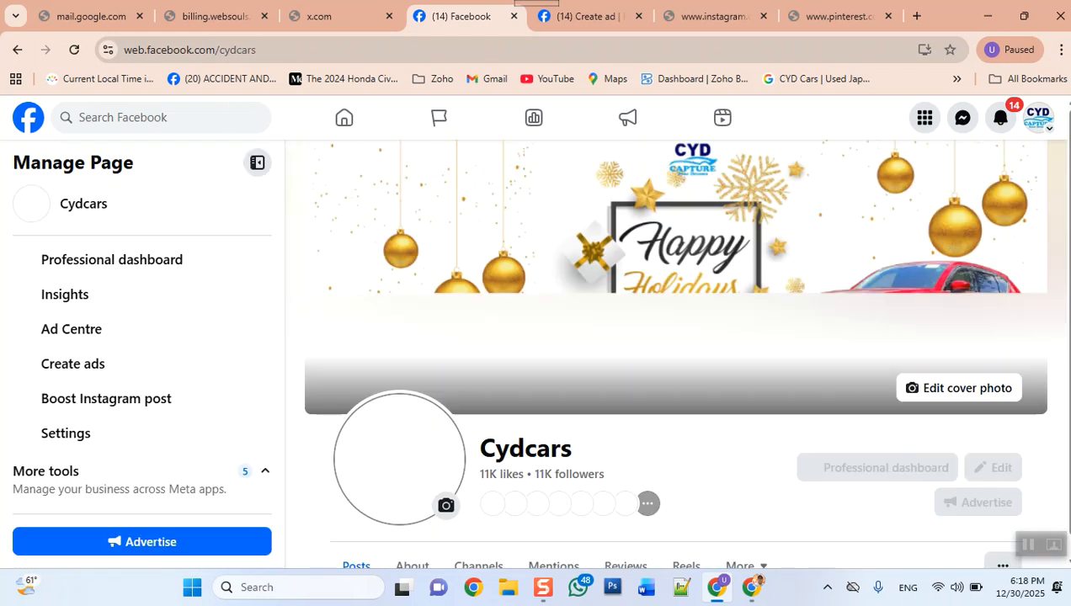
left_click(71, 329)
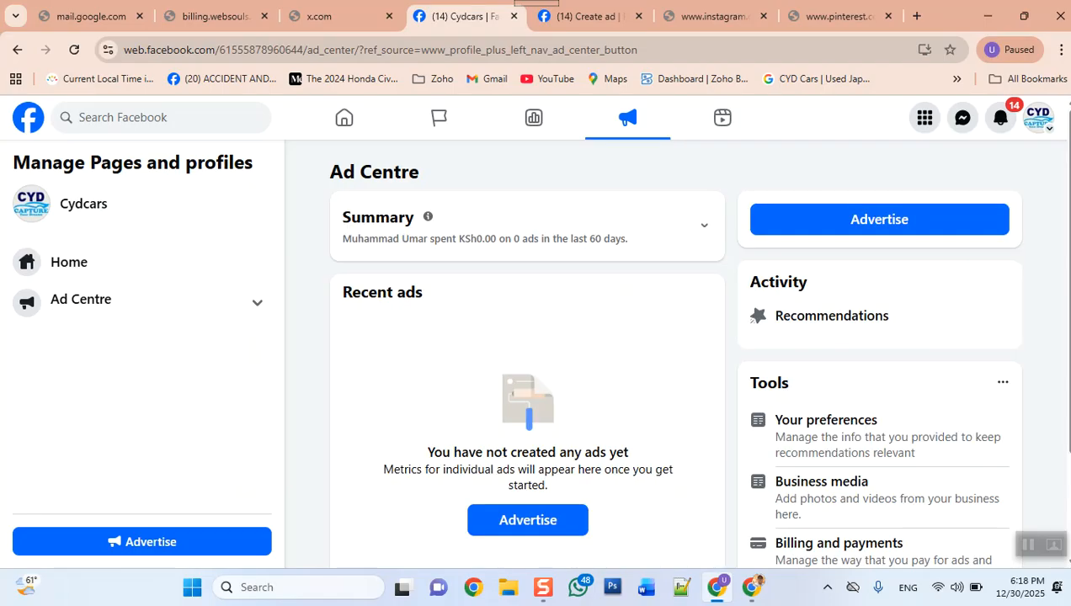
scroll(672, 353, "down", 2)
scroll(672, 353, "up", 2)
scroll(672, 352, "down", 2)
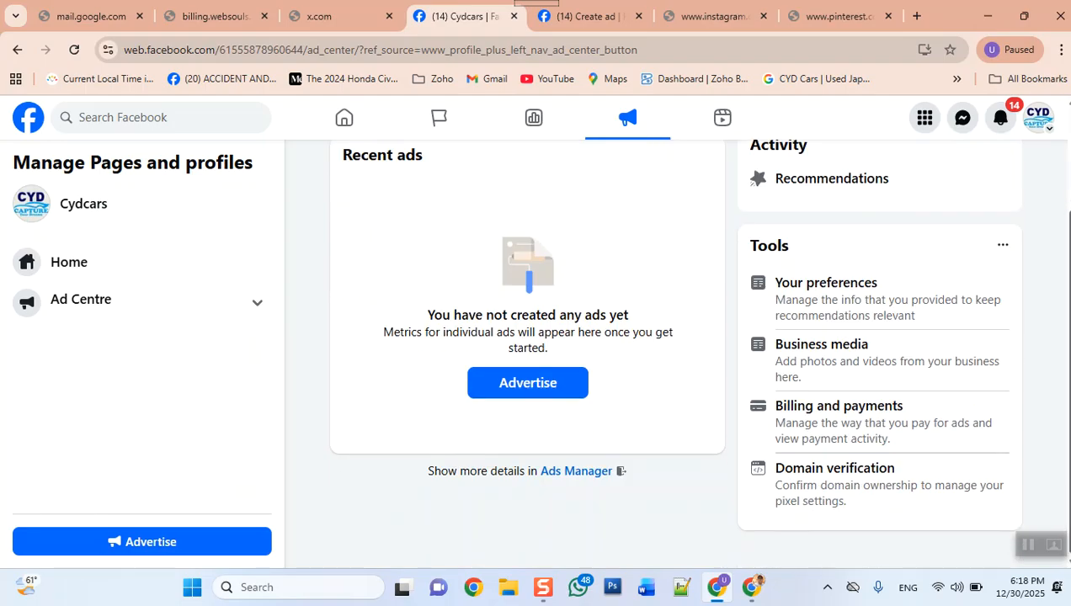